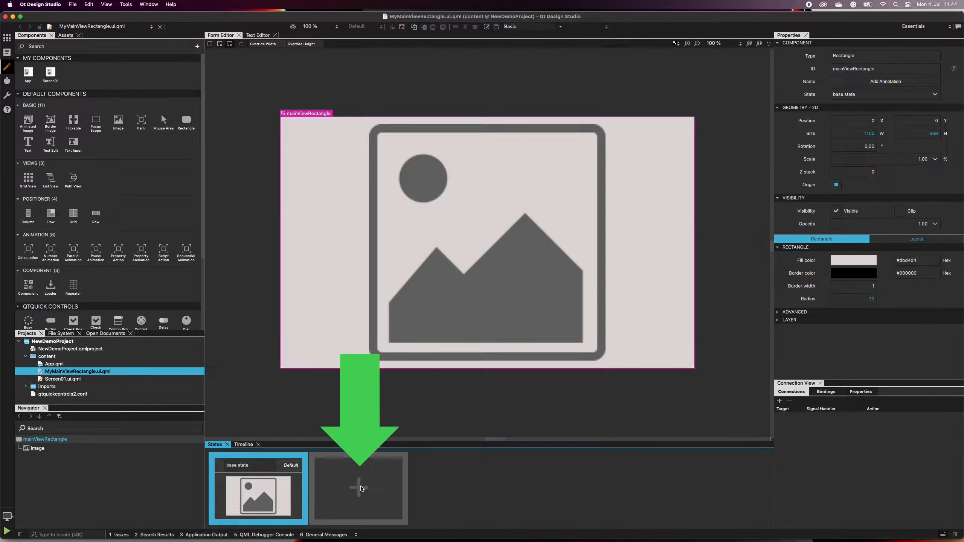
# Add three new states to the mainViewRectangle component
pyautogui.click(358, 488)
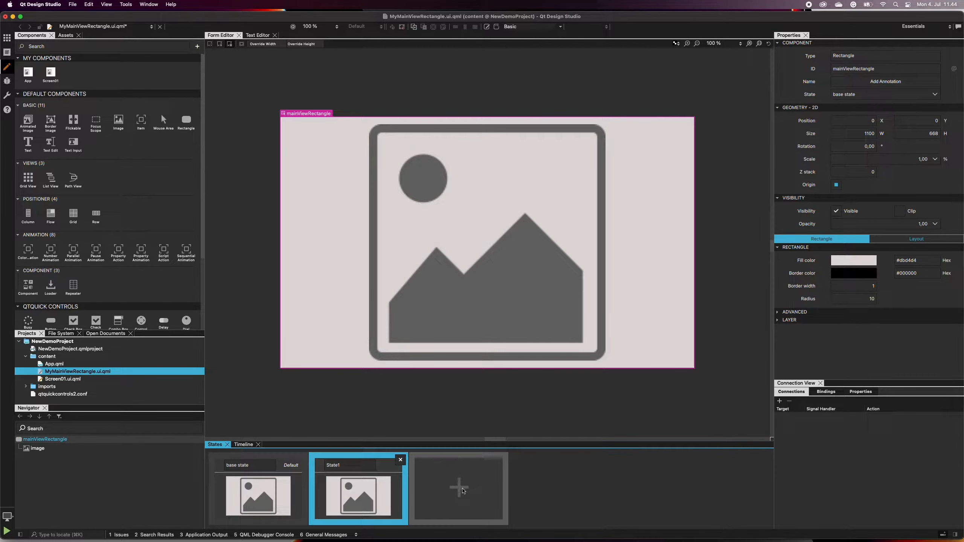
pyautogui.click(462, 490)
pyautogui.click(558, 490)
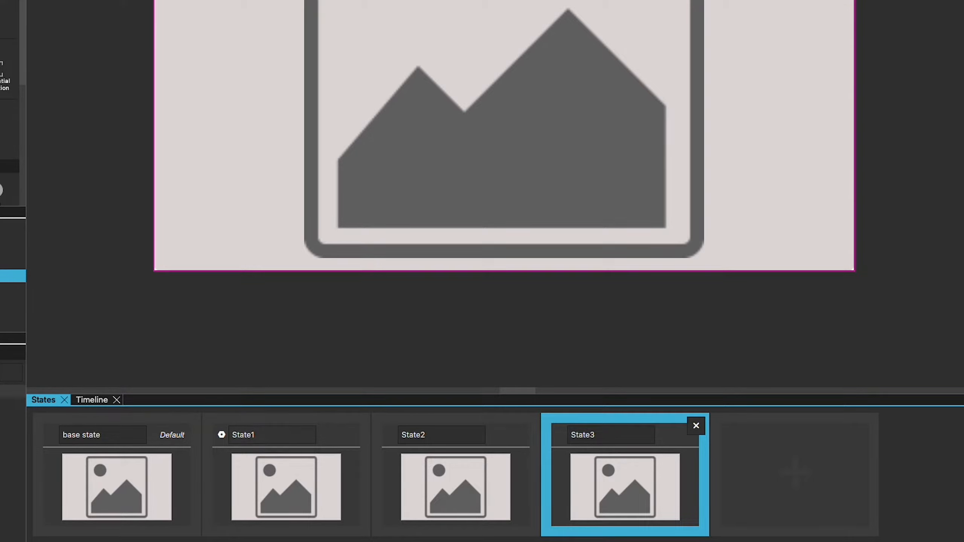
# Rename the three added states, in order, as Lagoon, Space and default
pyautogui.doubleClick(278, 435)
pyautogui.write('Lagoon')
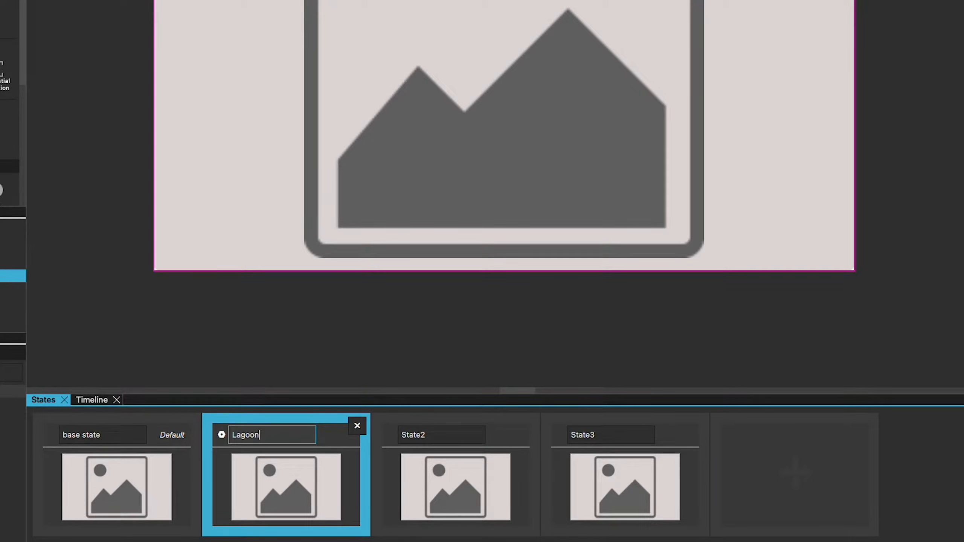
pyautogui.doubleClick(440, 435)
pyautogui.write('Spac')
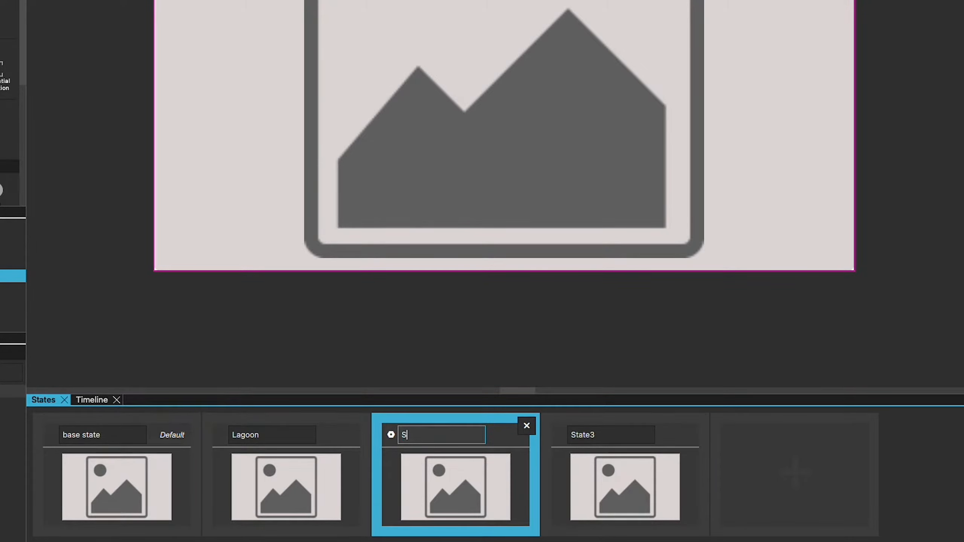
pyautogui.write('e')
pyautogui.doubleClick(617, 434)
pyautogui.write('default')
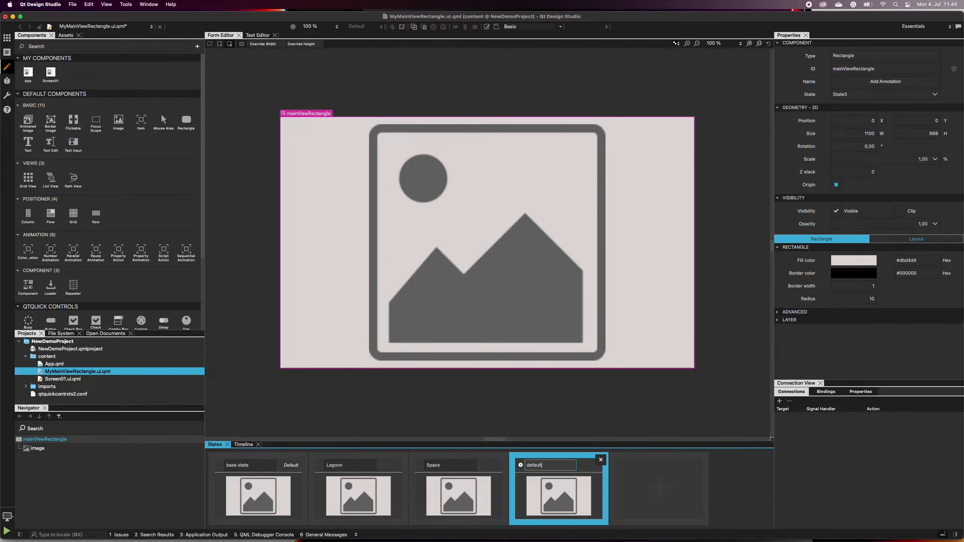
pyautogui.press('Return')
# In the Lagoon state, set the image's source to lagoon.jpg
pyautogui.click(371, 487)
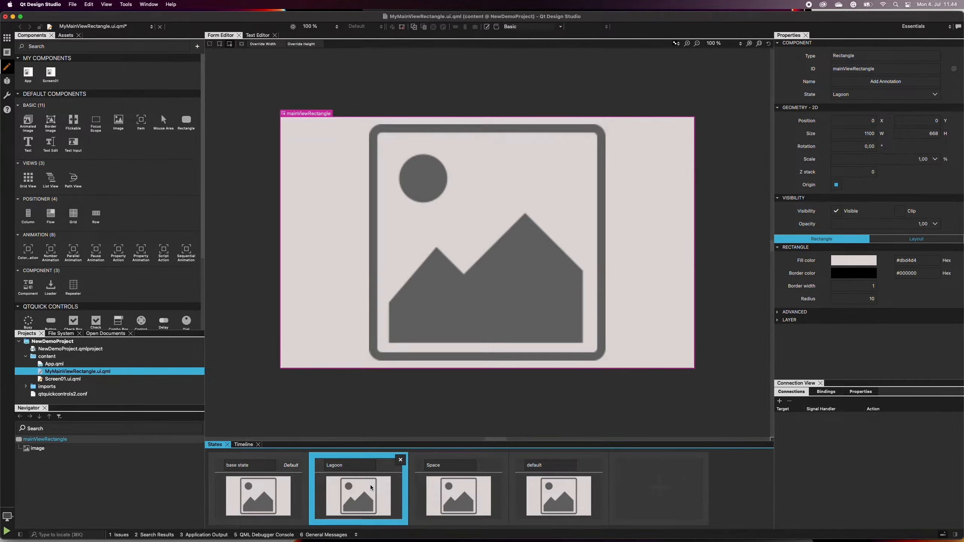
pyautogui.click(431, 323)
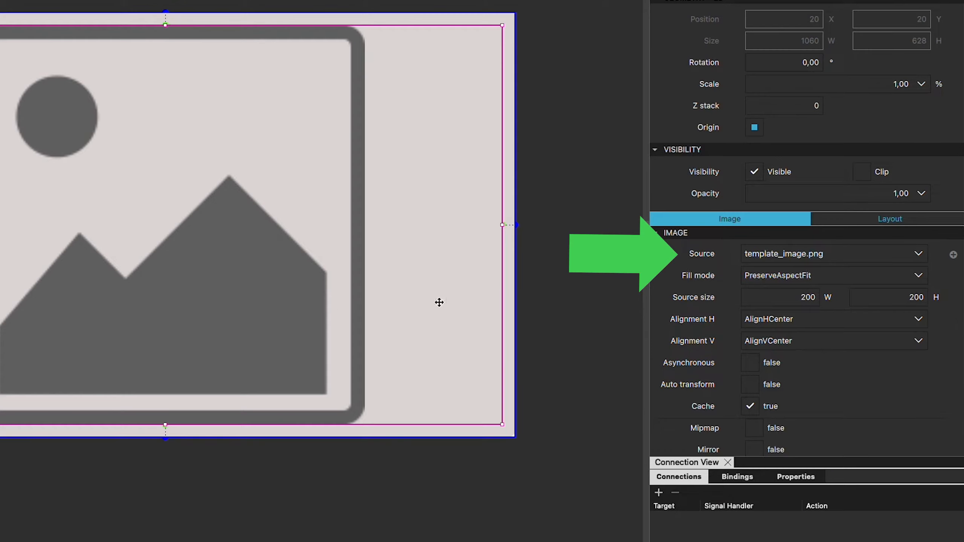
pyautogui.click(920, 254)
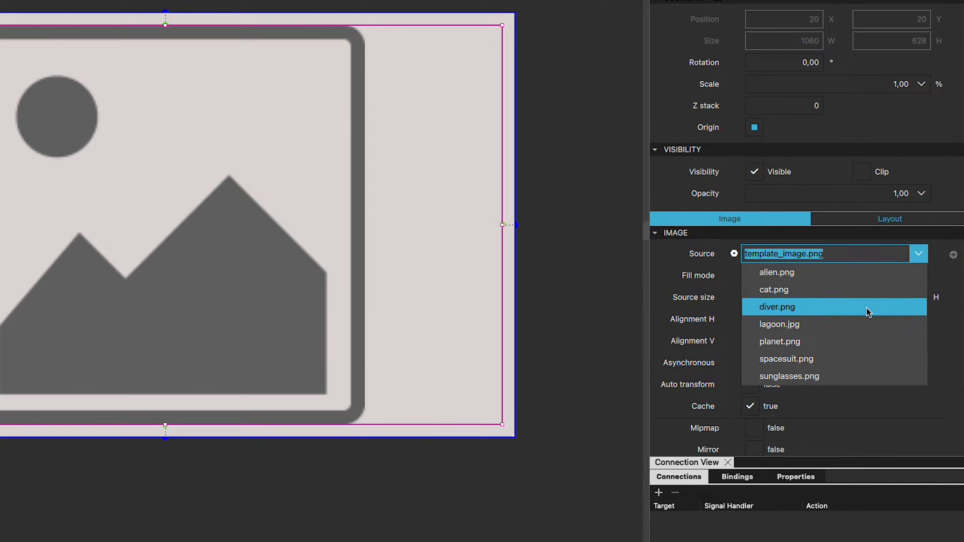
pyautogui.click(857, 322)
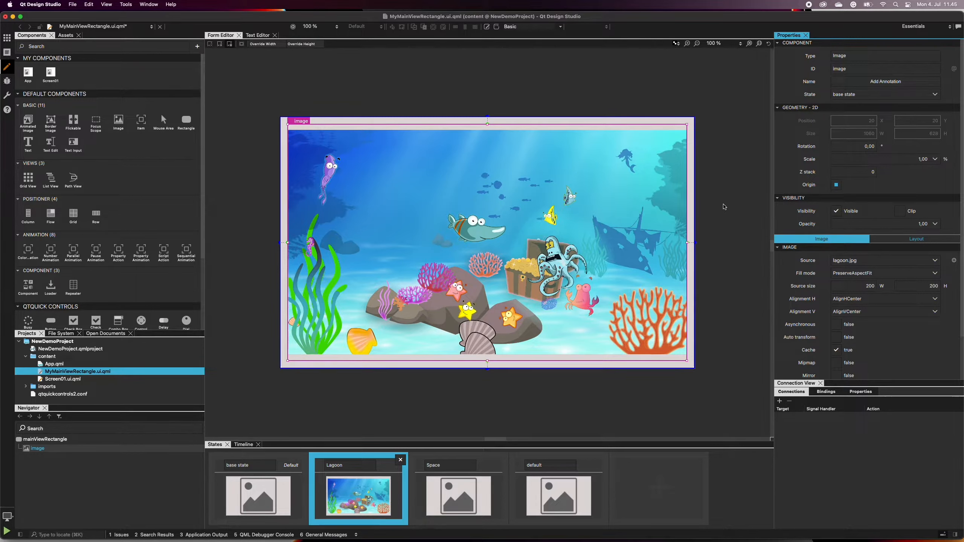
# In the Space state, set the image's source to planet.png
pyautogui.click(466, 491)
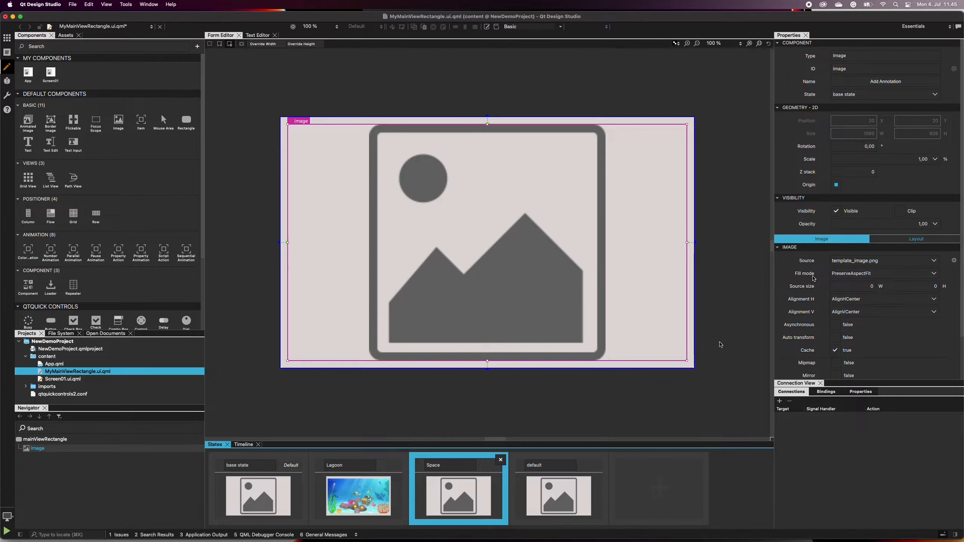
pyautogui.click(934, 261)
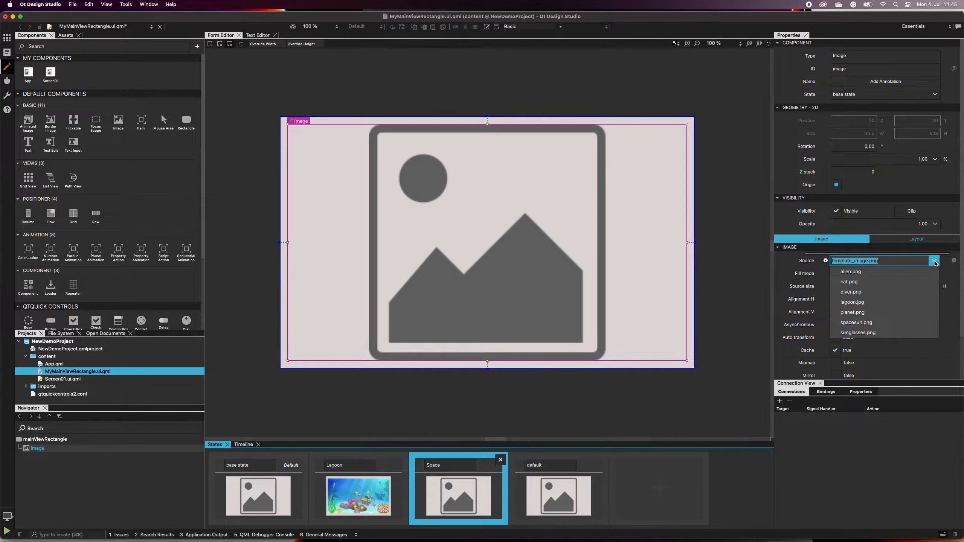
pyautogui.click(890, 312)
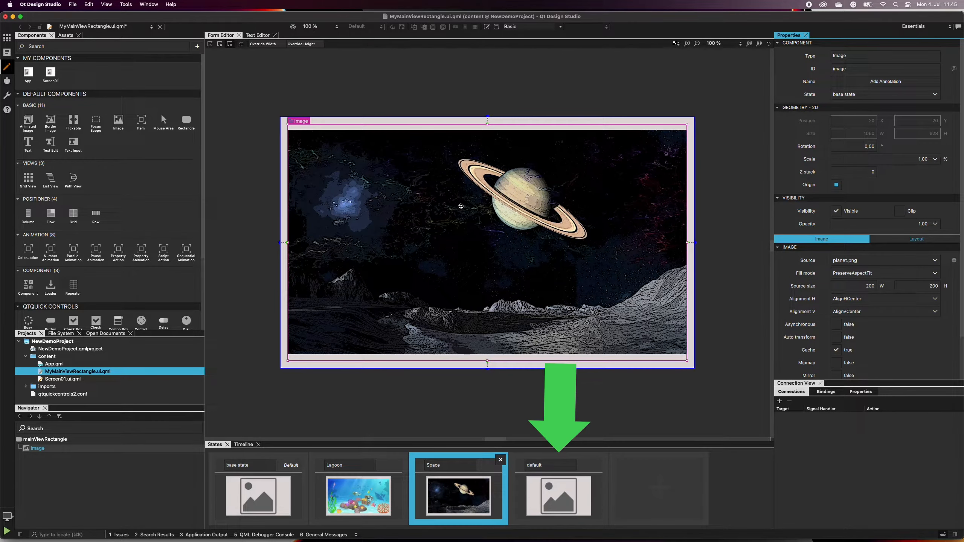
# Make the state named default the component's default state
pyautogui.click(571, 496)
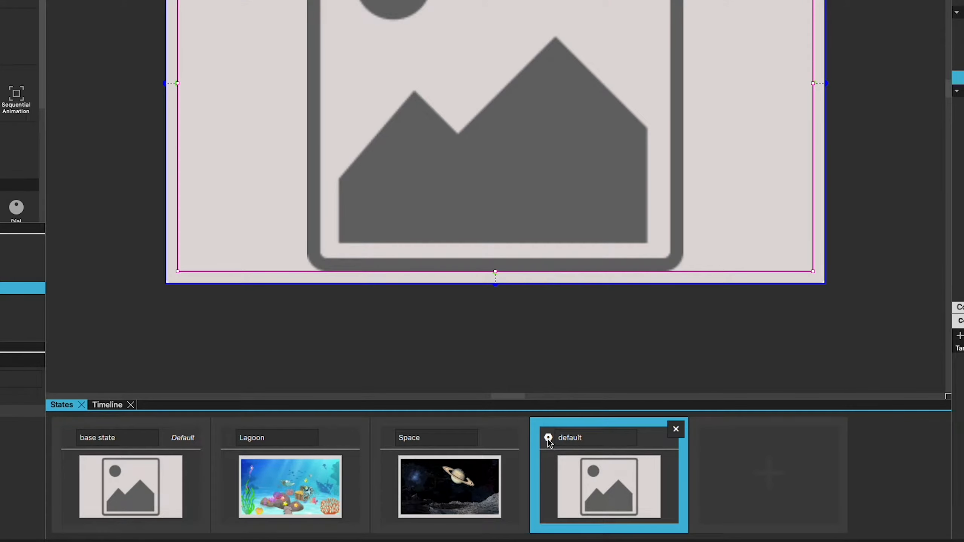
pyautogui.click(547, 439)
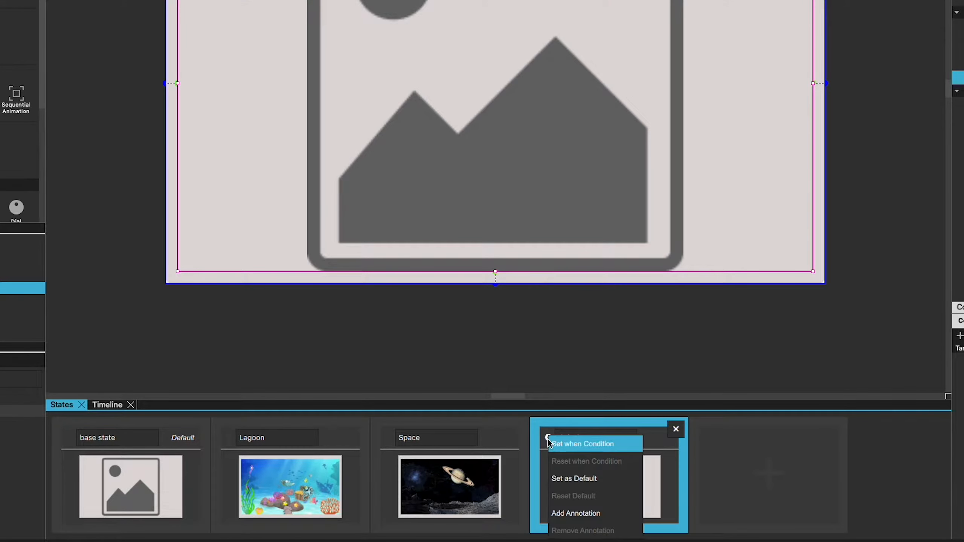
pyautogui.click(581, 478)
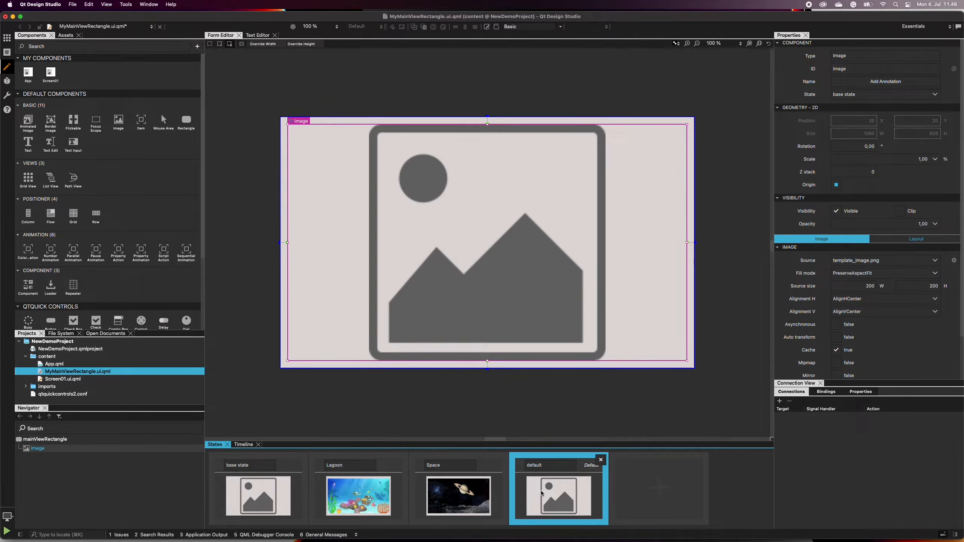
pyautogui.click(605, 501)
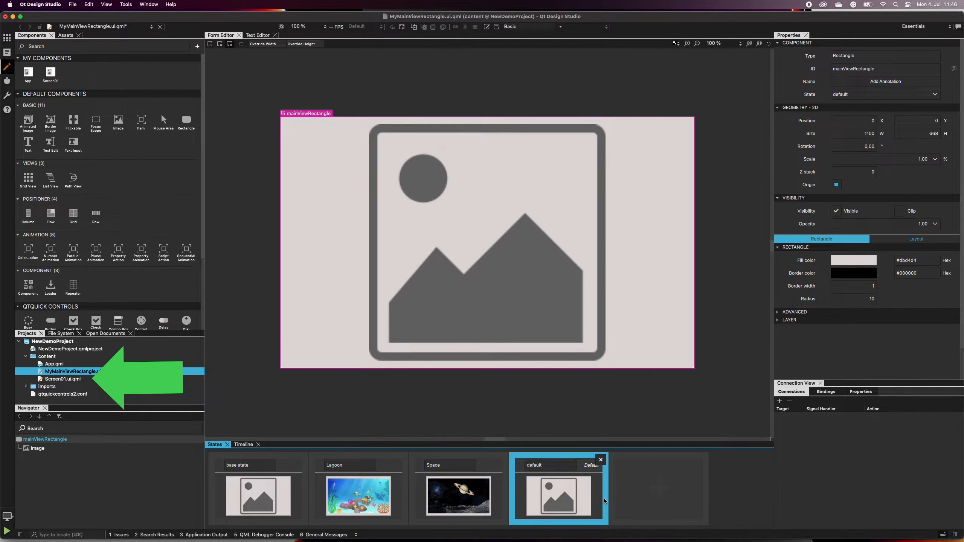
# Open Screen01.ui.qml, save all changed files while launching the live preview, and close the preview after viewing it
pyautogui.doubleClick(76, 379)
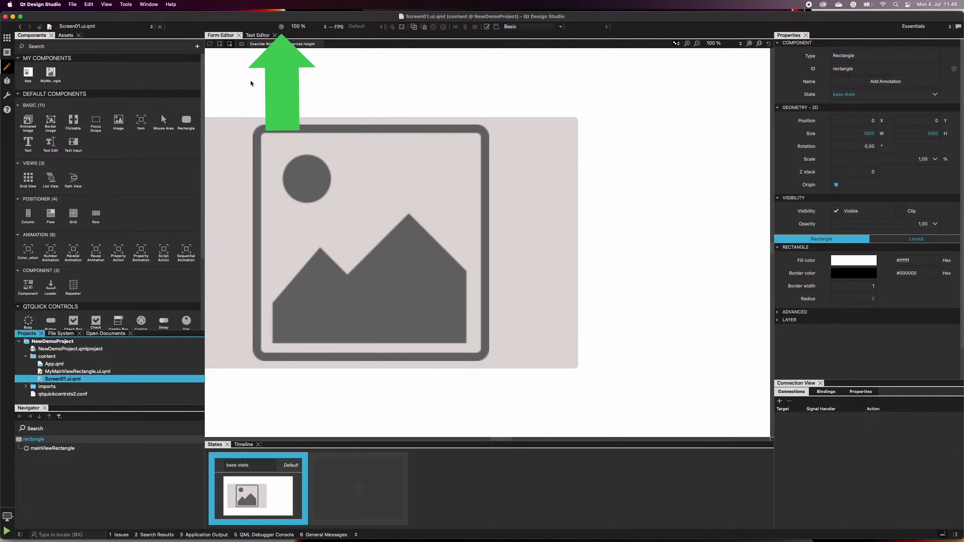
pyautogui.click(282, 27)
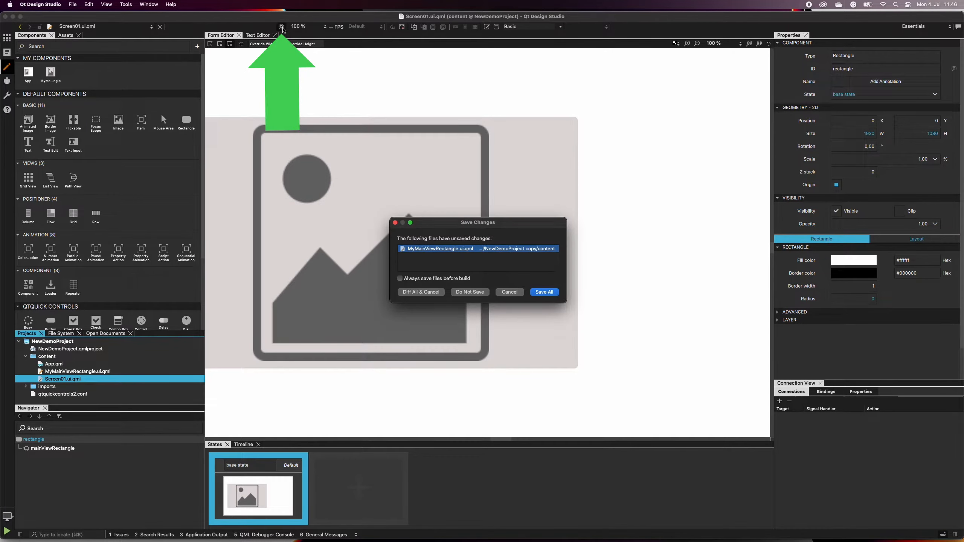
pyautogui.click(554, 293)
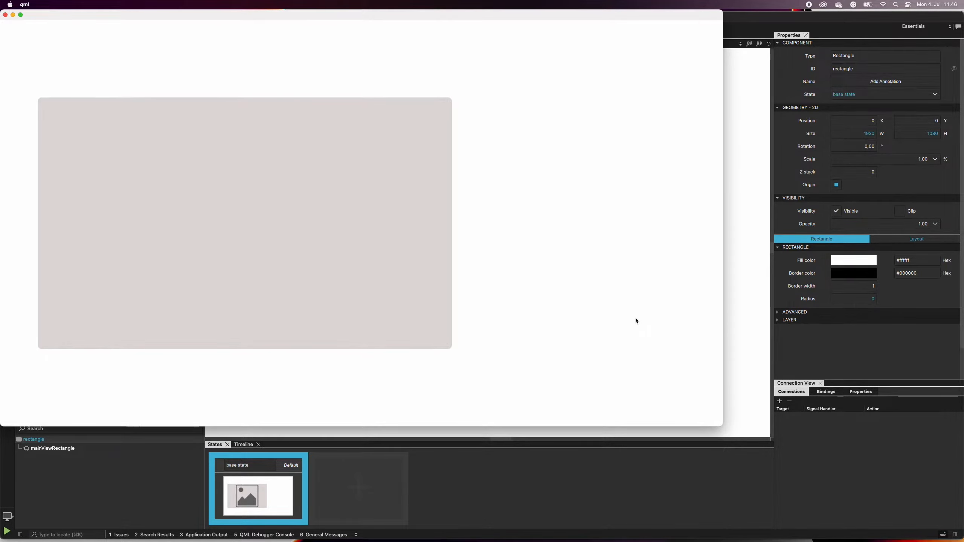
pyautogui.click(5, 15)
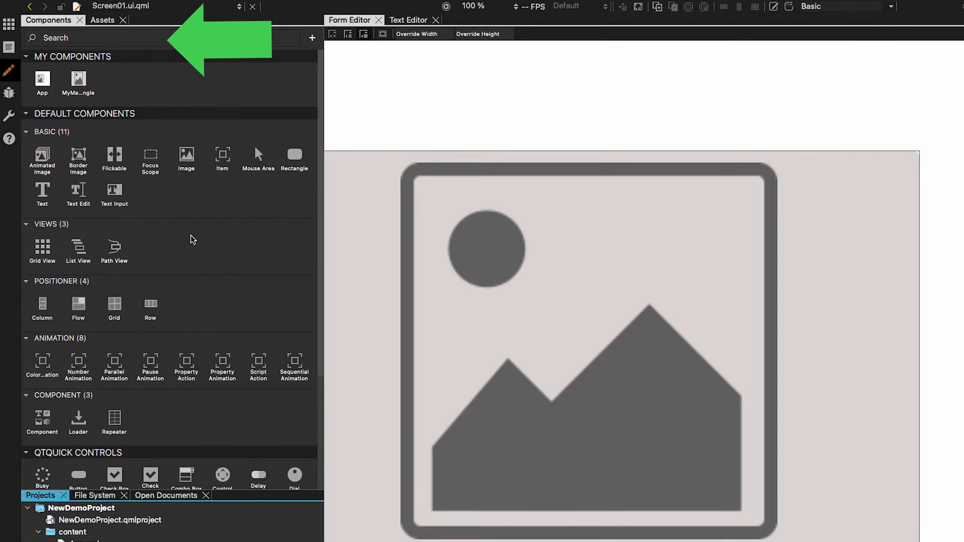
# Find the Round Button component and place one beside the image rectangle at about X 1318, Y 252
pyautogui.click(86, 39)
pyautogui.write('roun')
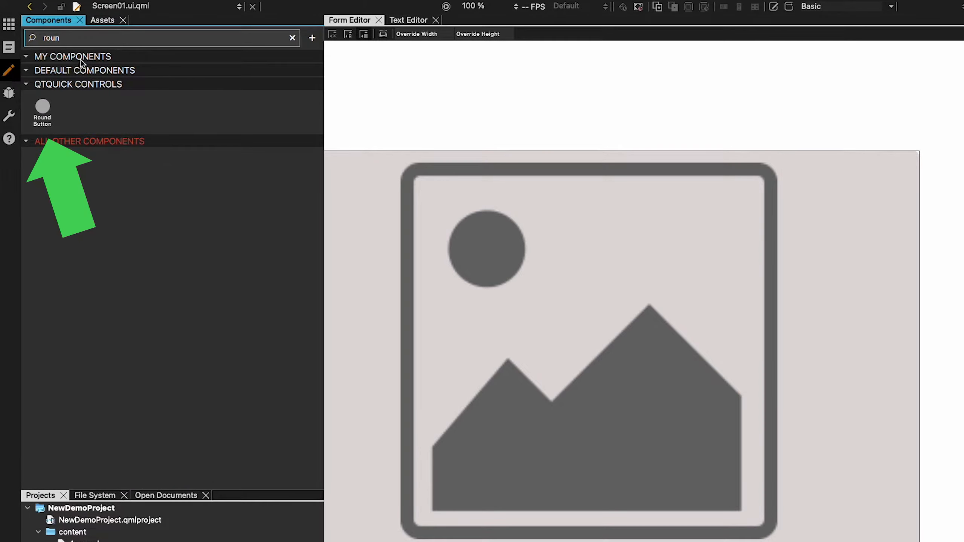
pyautogui.moveTo(46, 106); pyautogui.dragTo(963, 174)
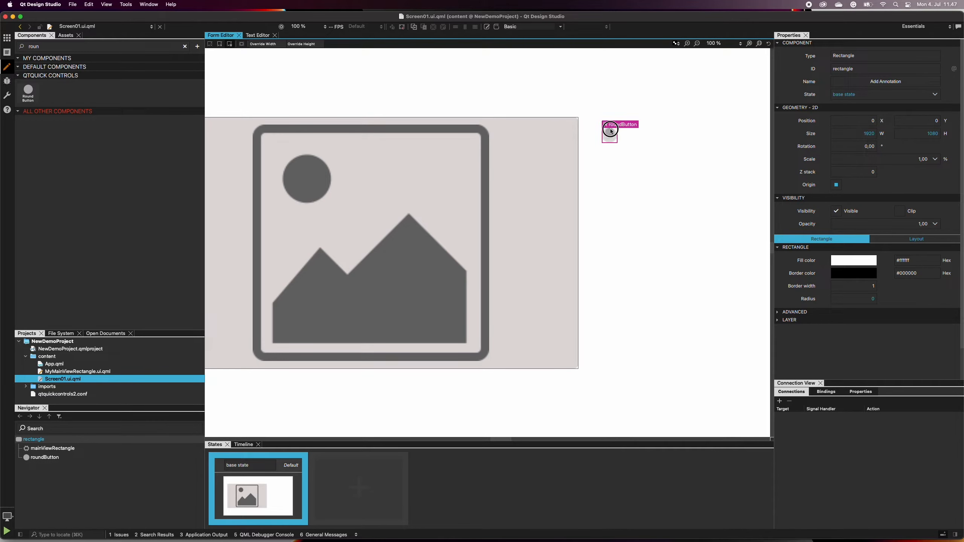
pyautogui.moveTo(611, 131); pyautogui.dragTo(630, 141)
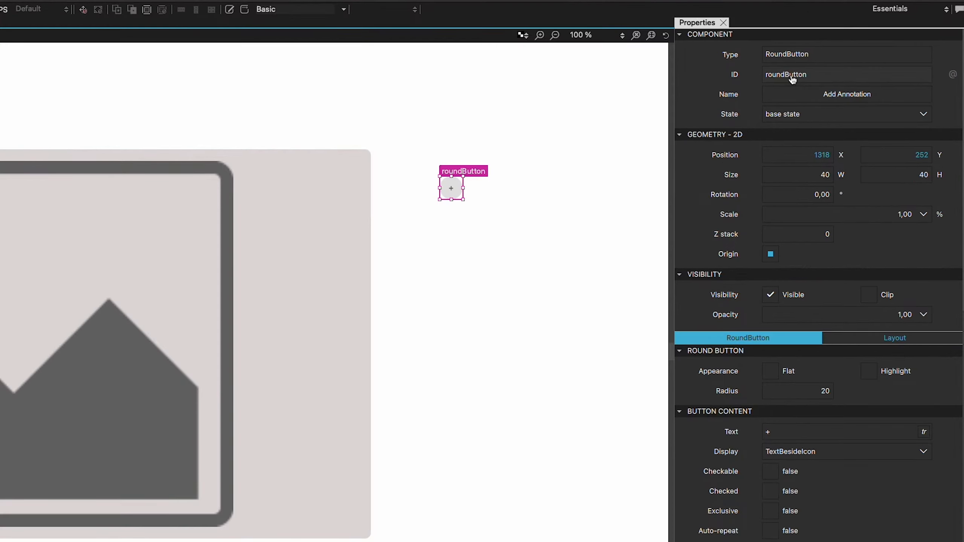
# Change the round button's ID to lagoonRoundButton
pyautogui.click(844, 69)
pyautogui.click(771, 75)
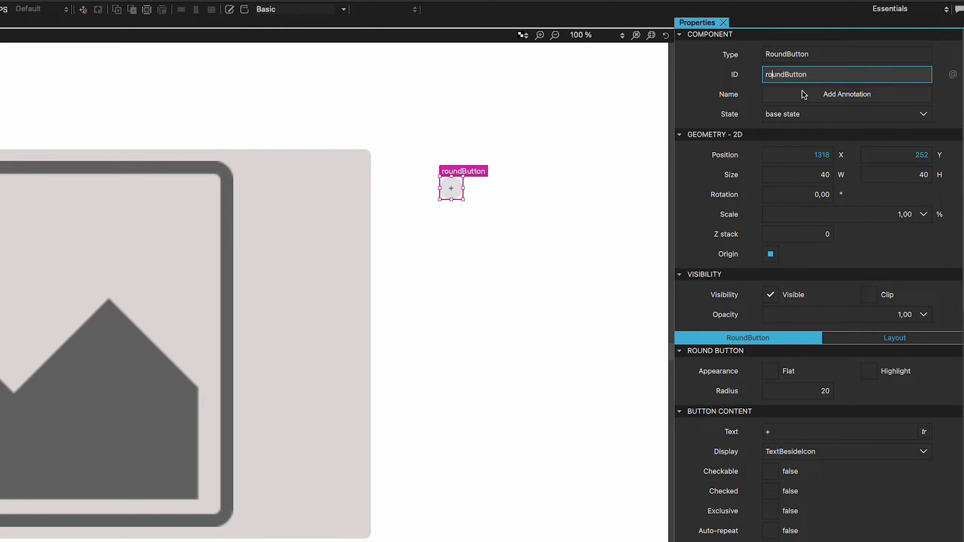
pyautogui.press('BackSpace')
pyautogui.write('lagoonR')
pyautogui.press('Return')
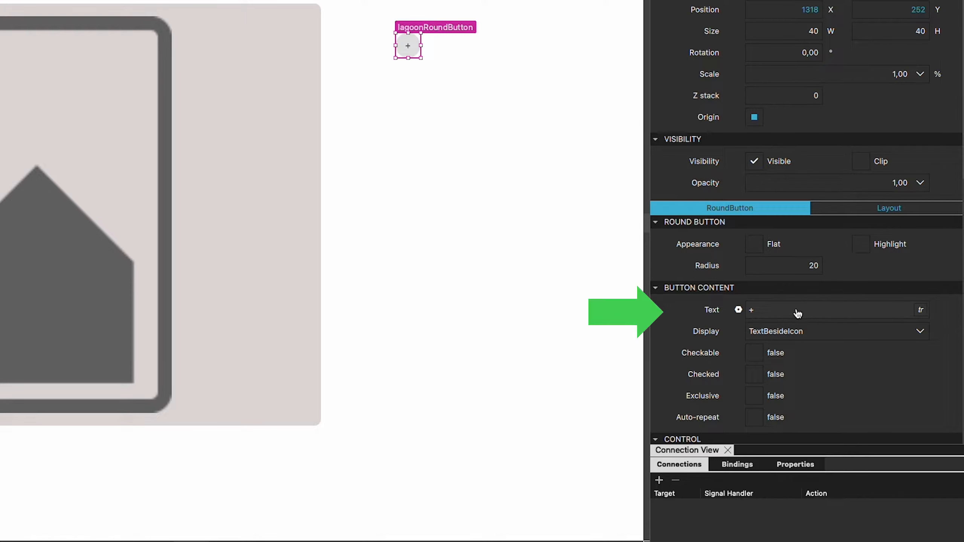
# Set the round button's text to Lagoon and enlarge the button to about 160 by 50
pyautogui.click(862, 299)
pyautogui.write('Lagoon')
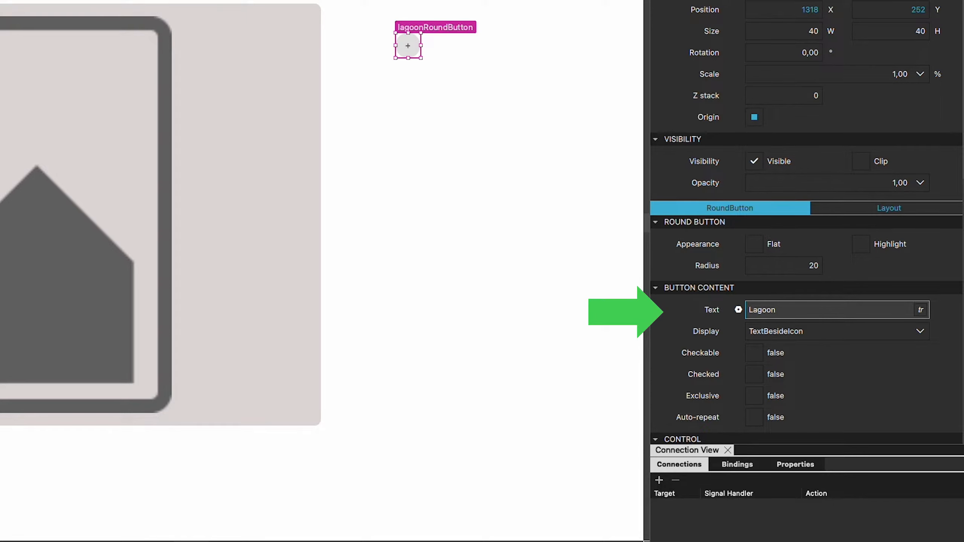
pyautogui.press('Return')
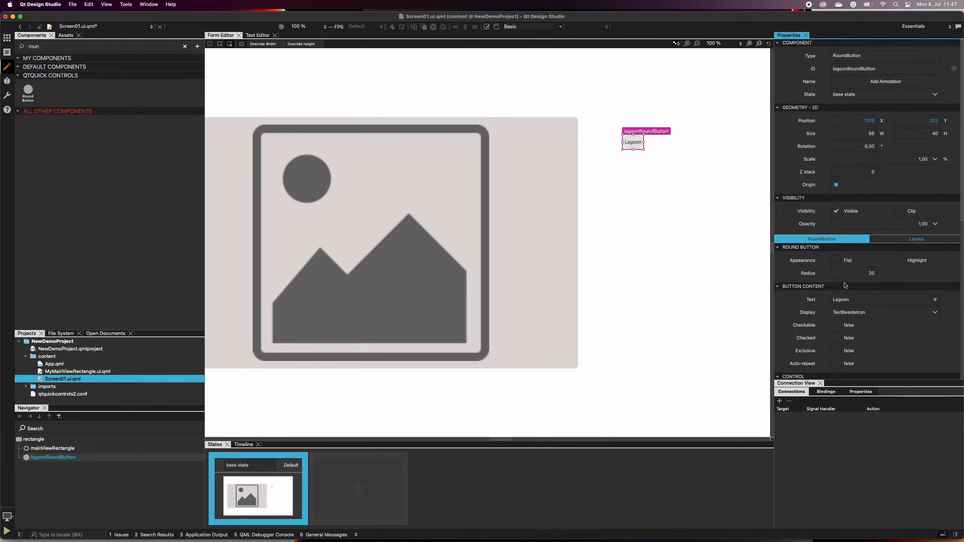
pyautogui.moveTo(644, 142)
pyautogui.mouseDown()
pyautogui.moveTo(686, 144)
pyautogui.moveTo(653, 155)
pyautogui.mouseUp()
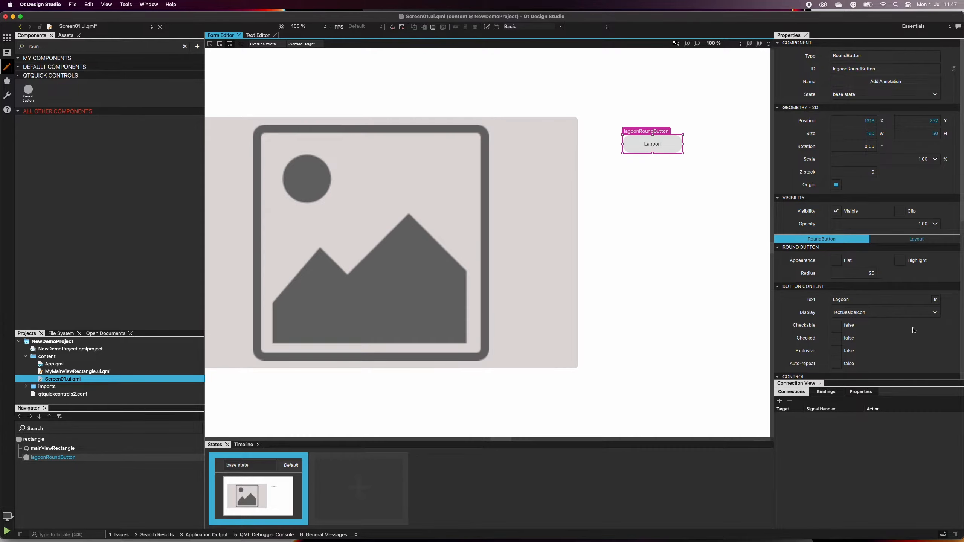
# Make the Lagoon button's label bold and increase its font size
pyautogui.scroll(-5, 913, 330)
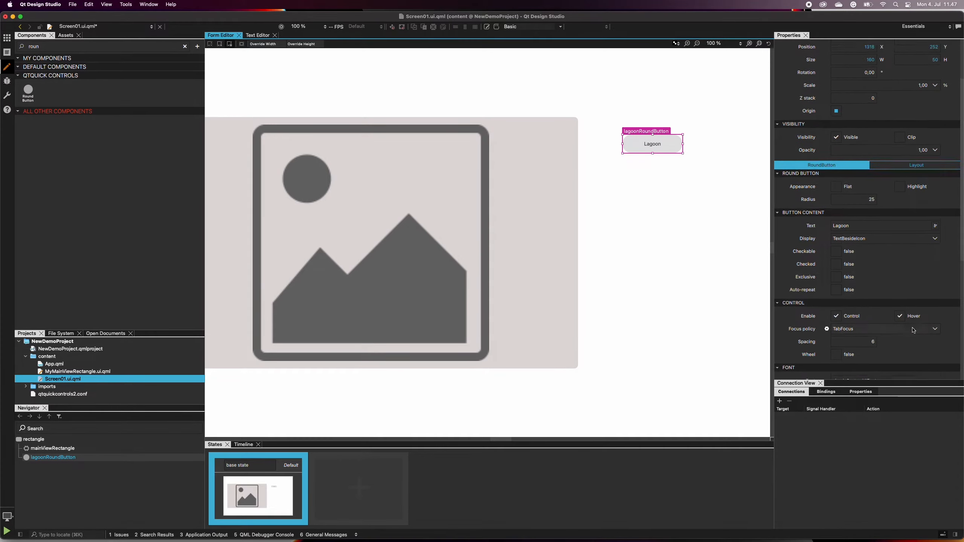
pyautogui.scroll(-4, 914, 330)
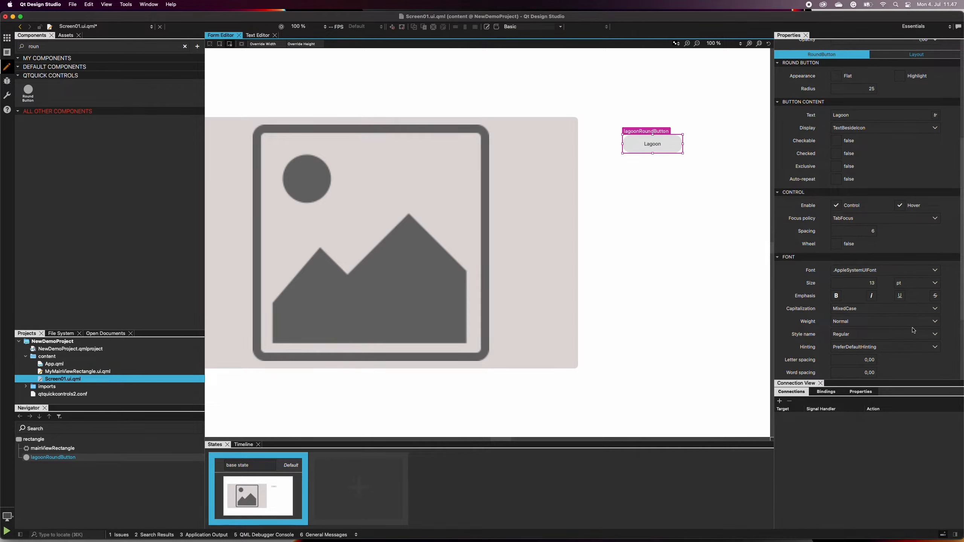
pyautogui.click(837, 296)
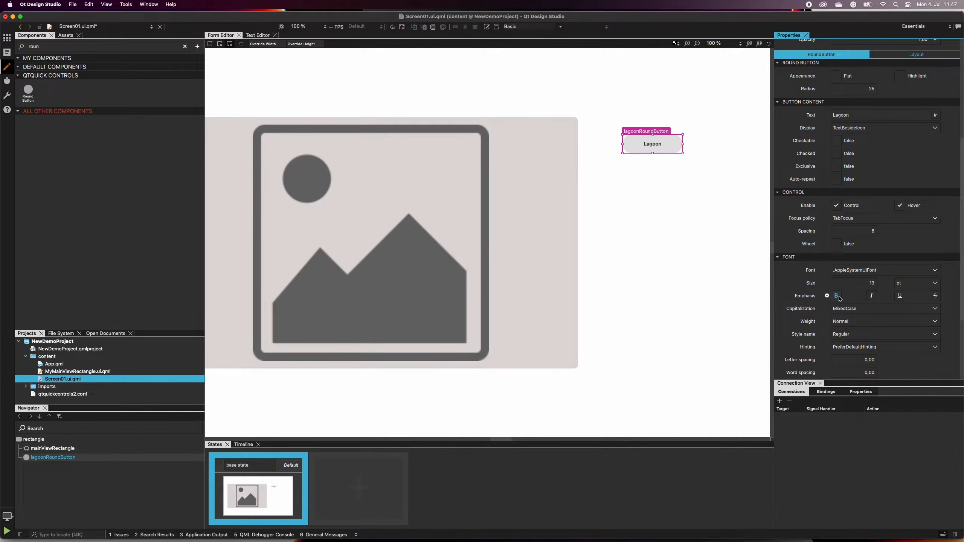
pyautogui.click(835, 282)
pyautogui.click(835, 281)
pyautogui.click(836, 282)
# Move the Lagoon button up to about Y 206, level with the upper edge of the image rectangle
pyautogui.click(749, 71)
pyautogui.click(759, 44)
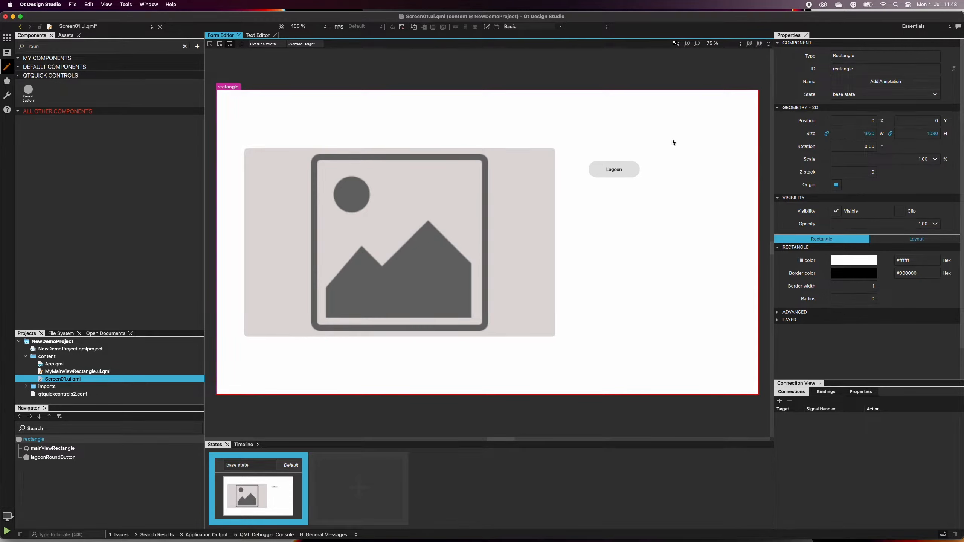
pyautogui.click(630, 168)
pyautogui.moveTo(630, 168); pyautogui.dragTo(630, 154)
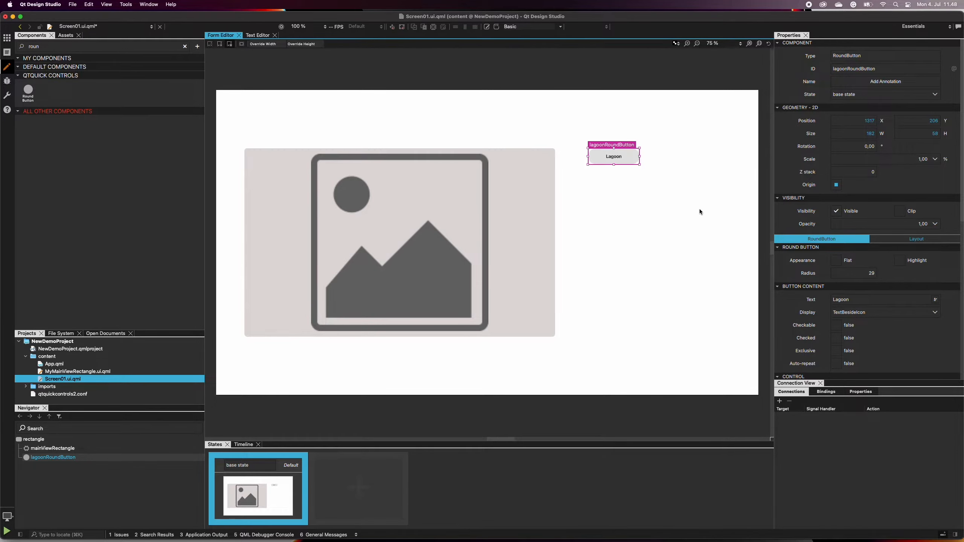
# Copy the Lagoon round button for reuse on the same screen
pyautogui.rightClick(630, 158)
pyautogui.moveTo(643, 173)
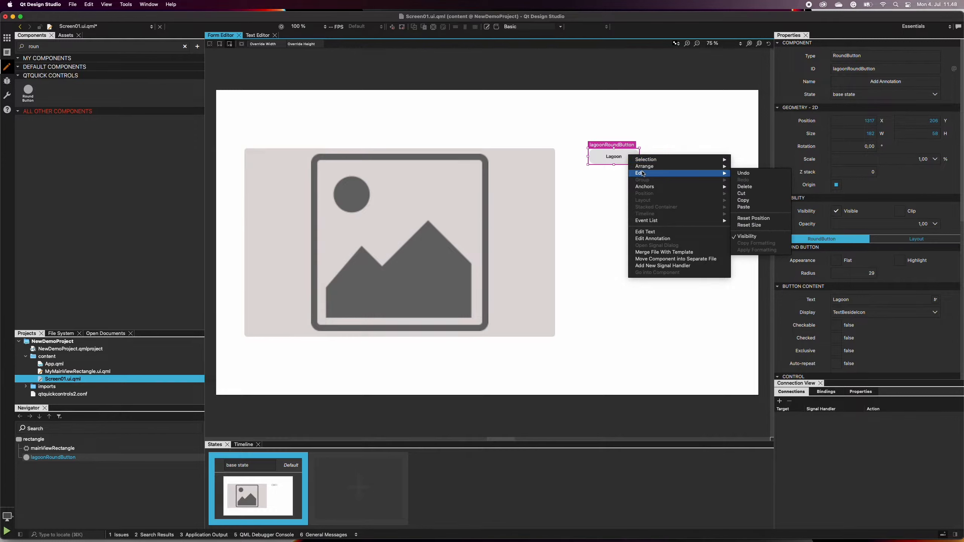
pyautogui.click(743, 200)
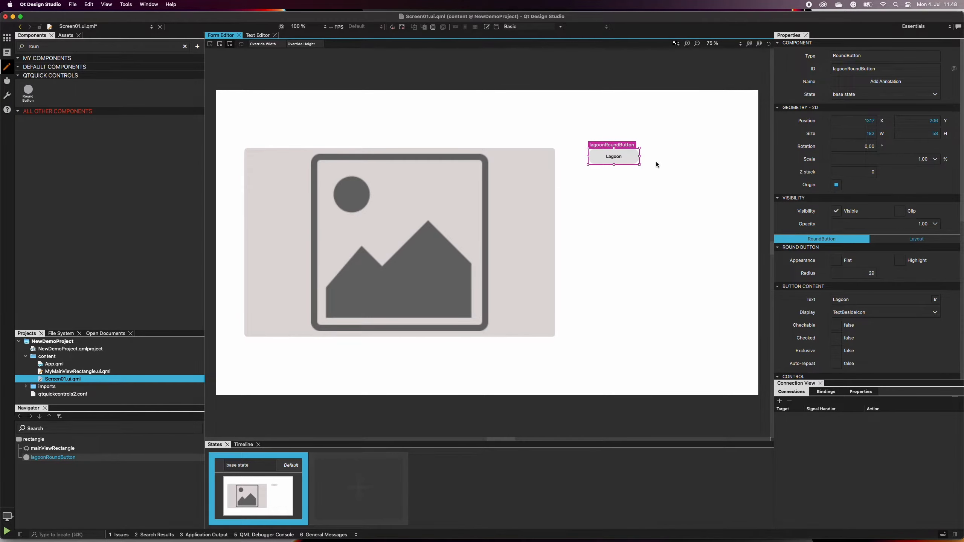
# Paste a copy of the Lagoon round button and place it to the right of the original at about X 1588, Y 206
pyautogui.rightClick(631, 157)
pyautogui.moveTo(671, 176)
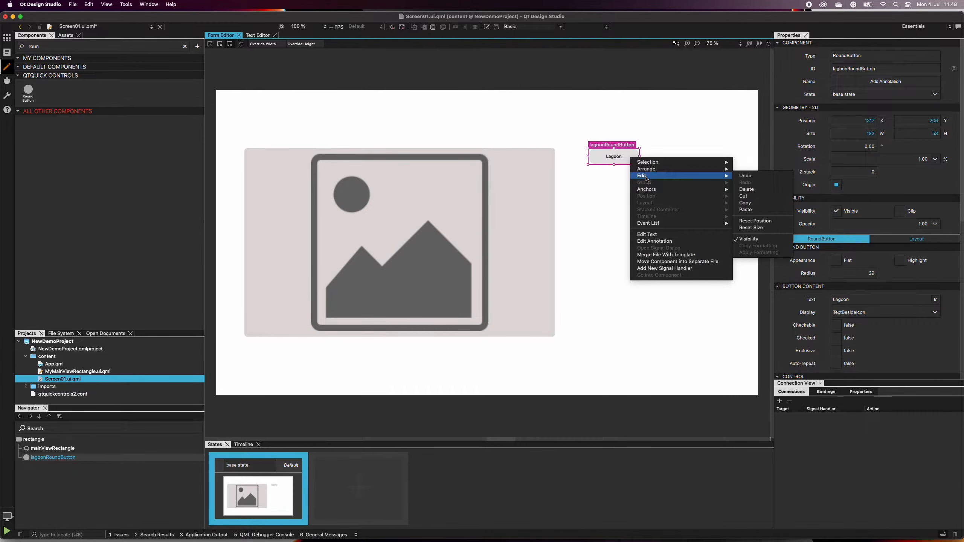
pyautogui.click(744, 209)
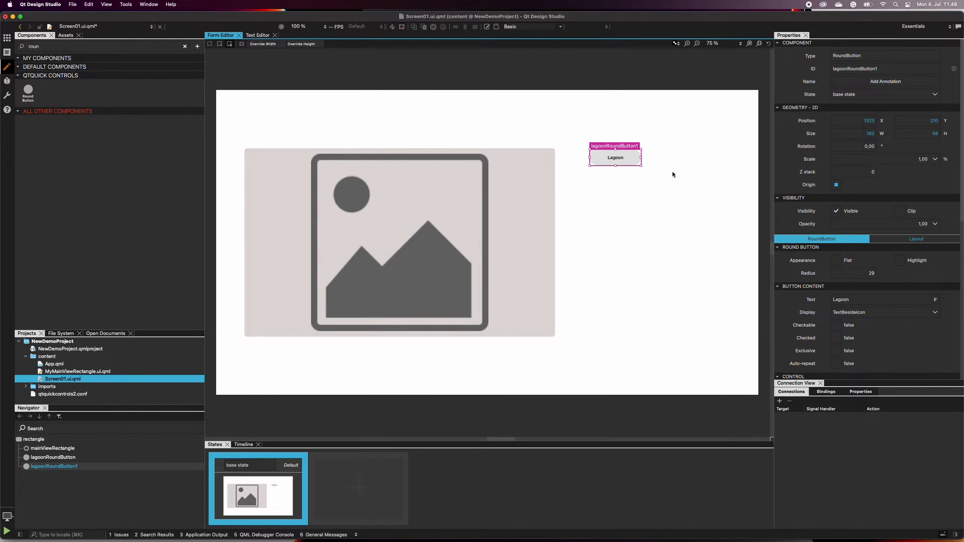
pyautogui.moveTo(631, 159); pyautogui.dragTo(707, 160)
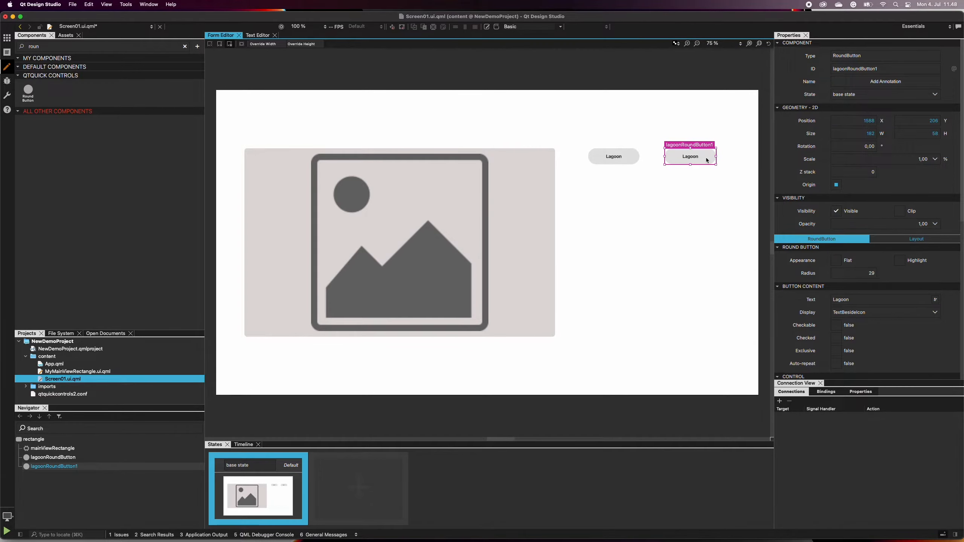
# Change the copied button's ID to spaceRoundButton and its text to Space
pyautogui.click(889, 67)
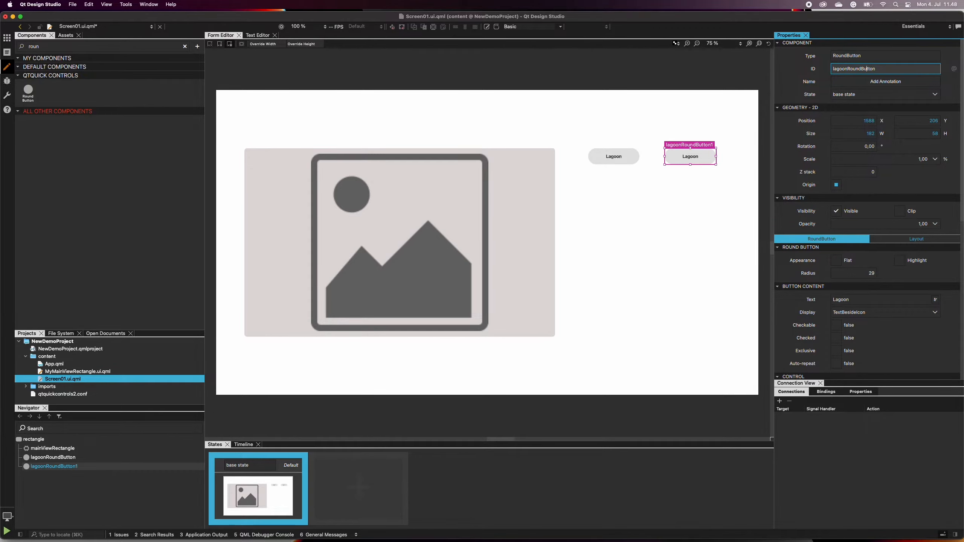
pyautogui.press('BackSpace')
pyautogui.press('BackSpace')
pyautogui.press('BackSpace')
pyautogui.write('space')
pyautogui.press('Return')
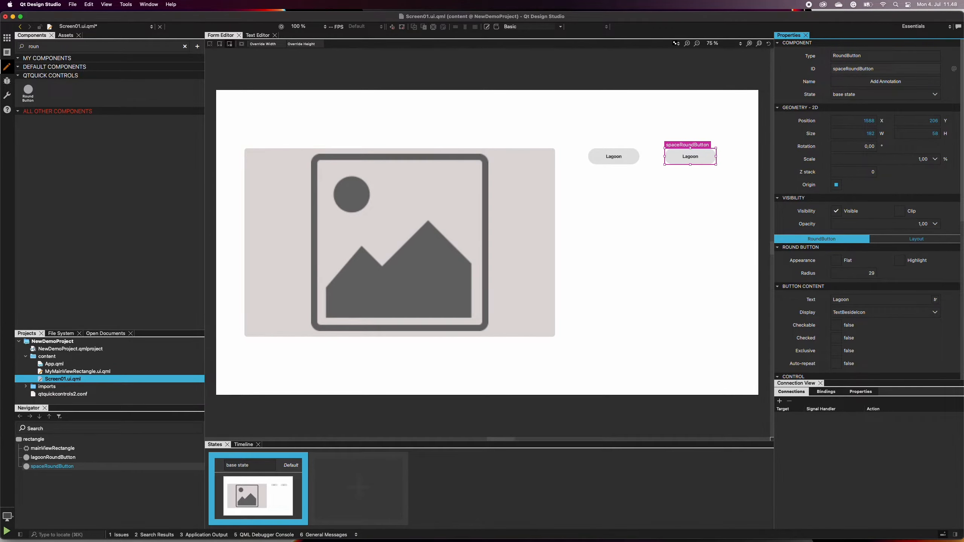
pyautogui.click(858, 300)
pyautogui.write('Space')
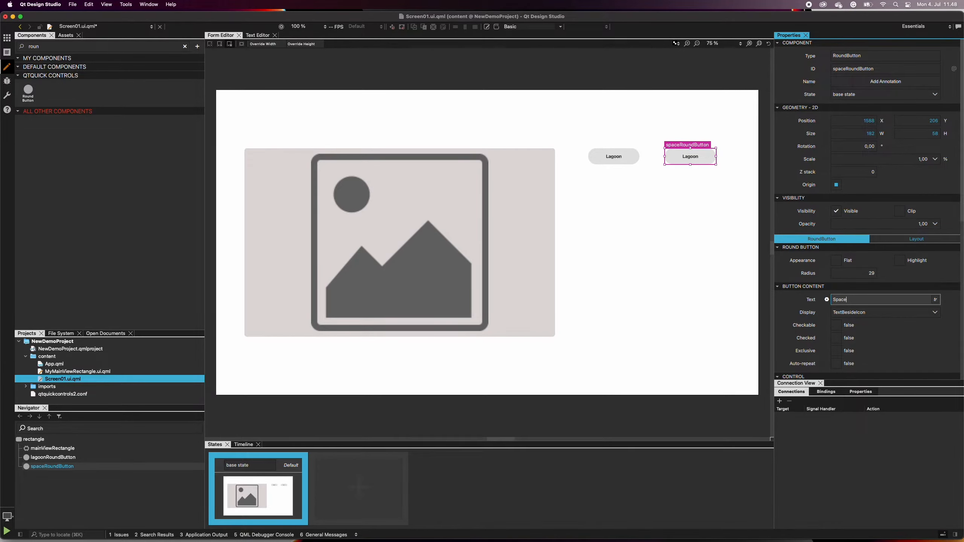
pyautogui.press('Return')
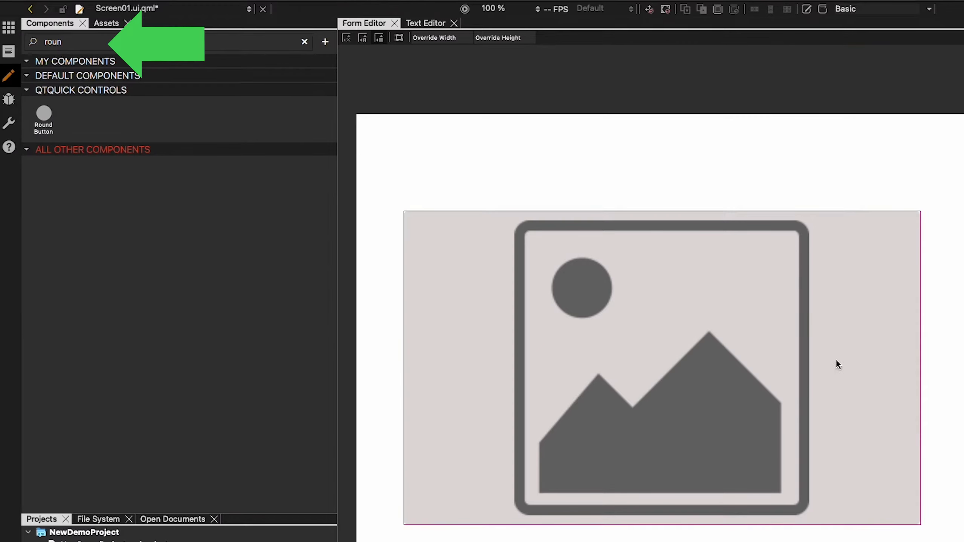
# Add an Item component at about X 1276, Y 175 and size it to about 535 by 122, enclosing the Lagoon and Space buttons
pyautogui.doubleClick(244, 44)
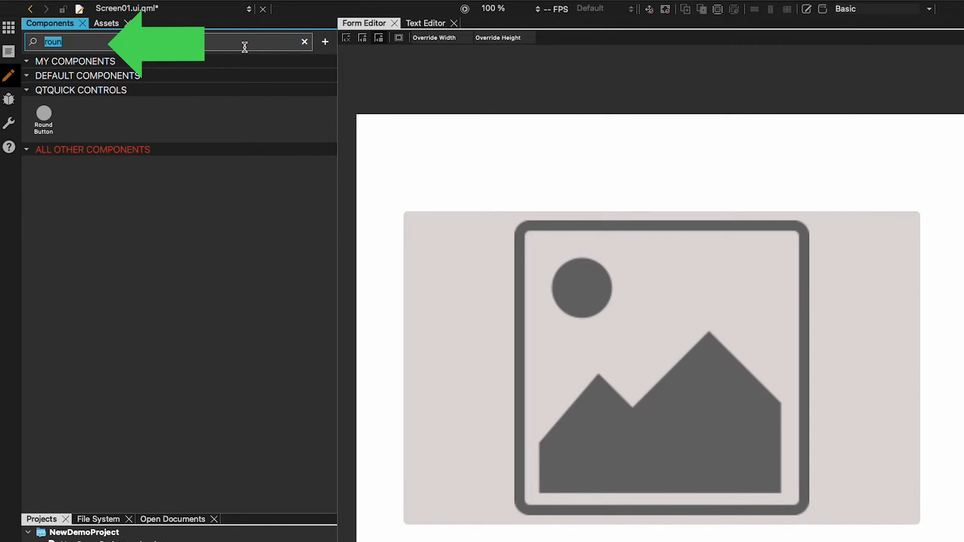
pyautogui.press('BackSpace')
pyautogui.write('item')
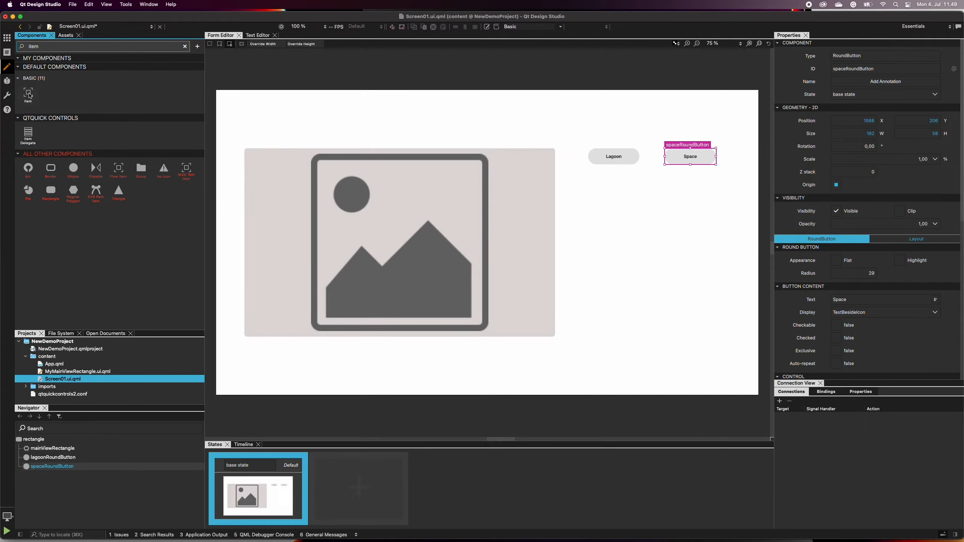
pyautogui.moveTo(44, 120); pyautogui.dragTo(957, 201)
pyautogui.moveTo(577, 143); pyautogui.dragTo(577, 141)
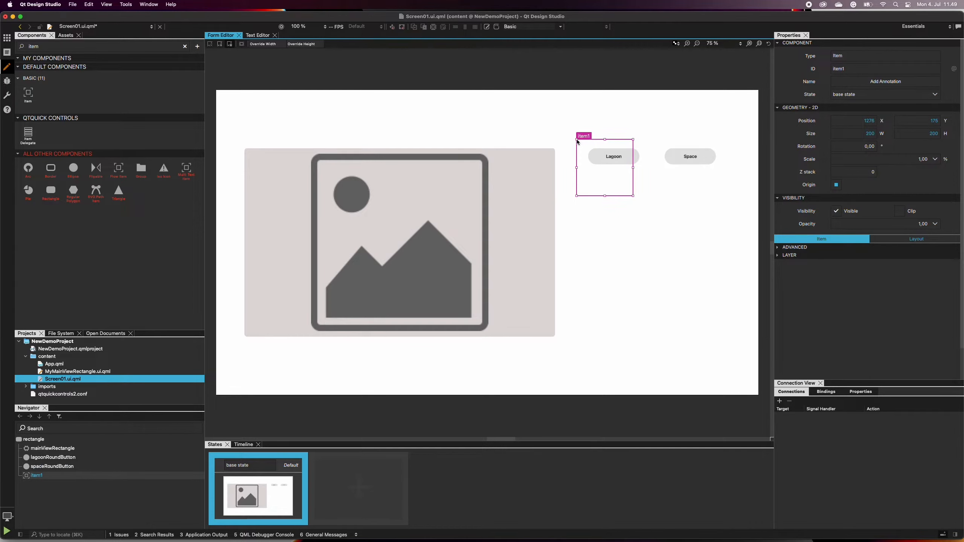
pyautogui.moveTo(635, 168); pyautogui.dragTo(728, 166)
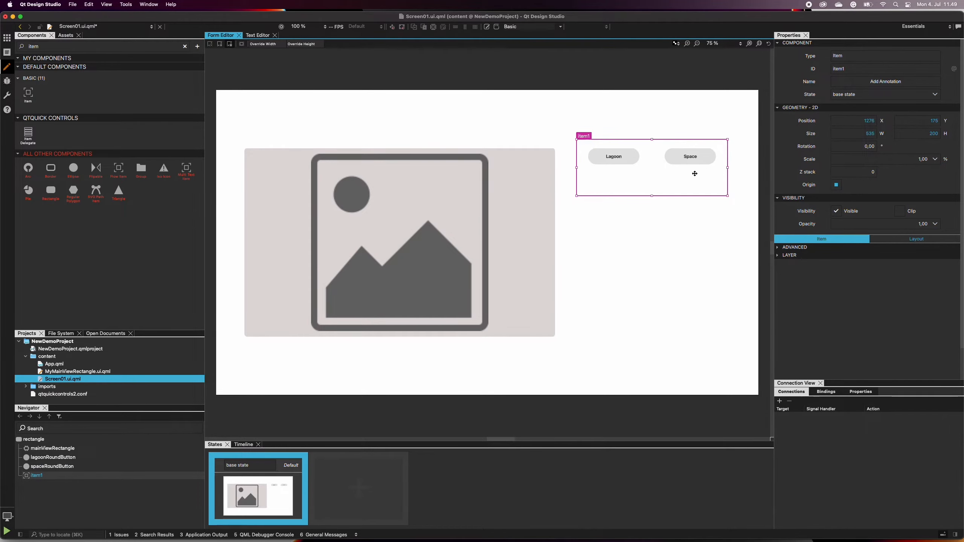
pyautogui.moveTo(653, 197); pyautogui.dragTo(654, 176)
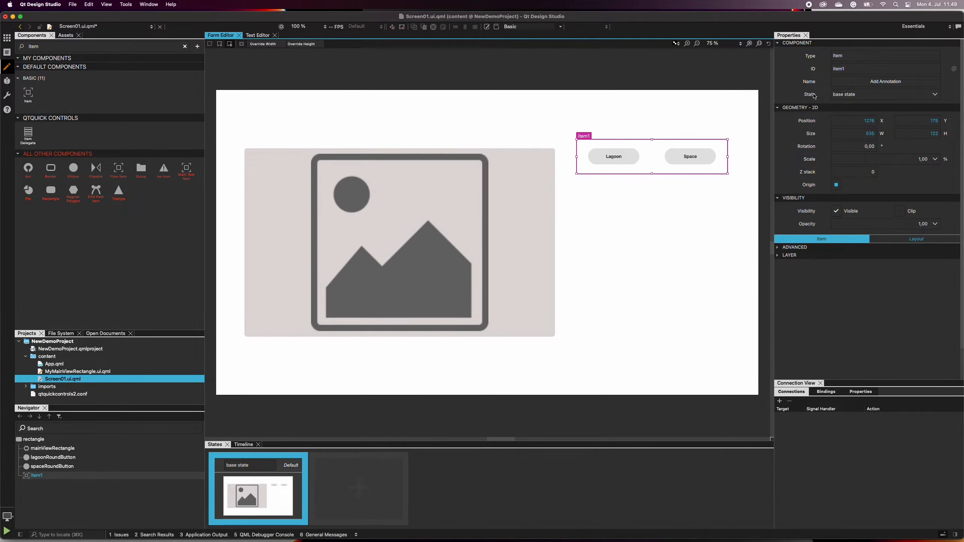
# Rename the new item's ID to roundButtonItem and make both round buttons its children
pyautogui.click(851, 69)
pyautogui.press('Left')
pyautogui.press('Left')
pyautogui.press('Left')
pyautogui.press('Left')
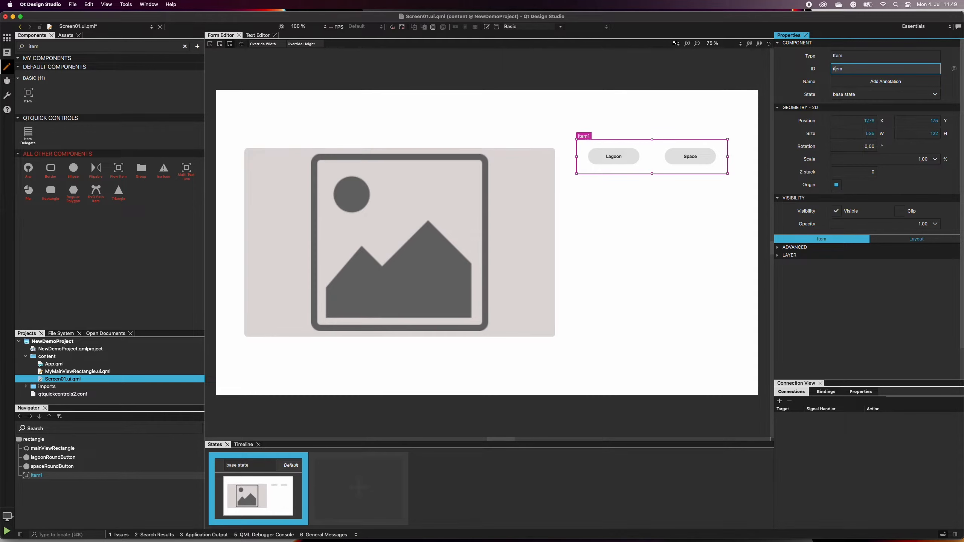
pyautogui.write('roundButtonI')
pyautogui.press('Return')
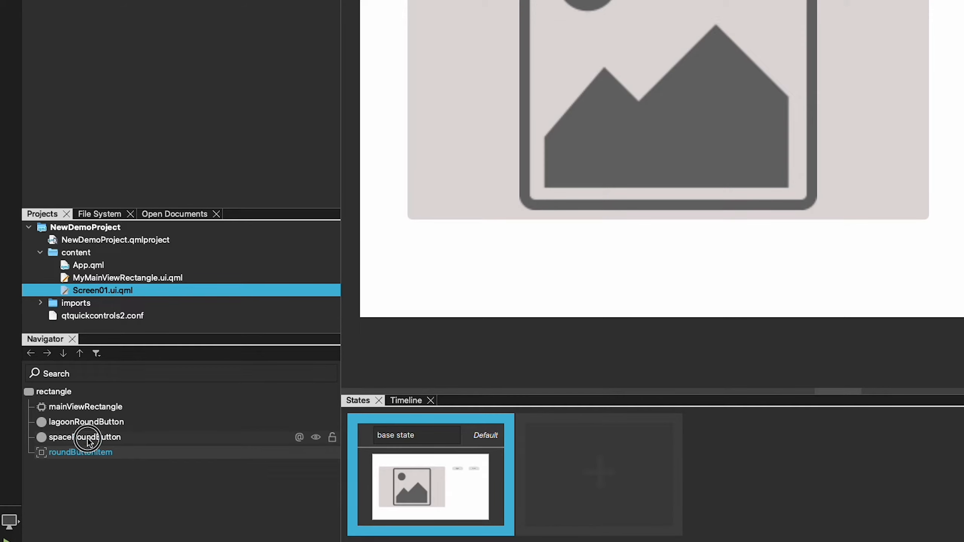
pyautogui.moveTo(53, 466); pyautogui.dragTo(88, 437)
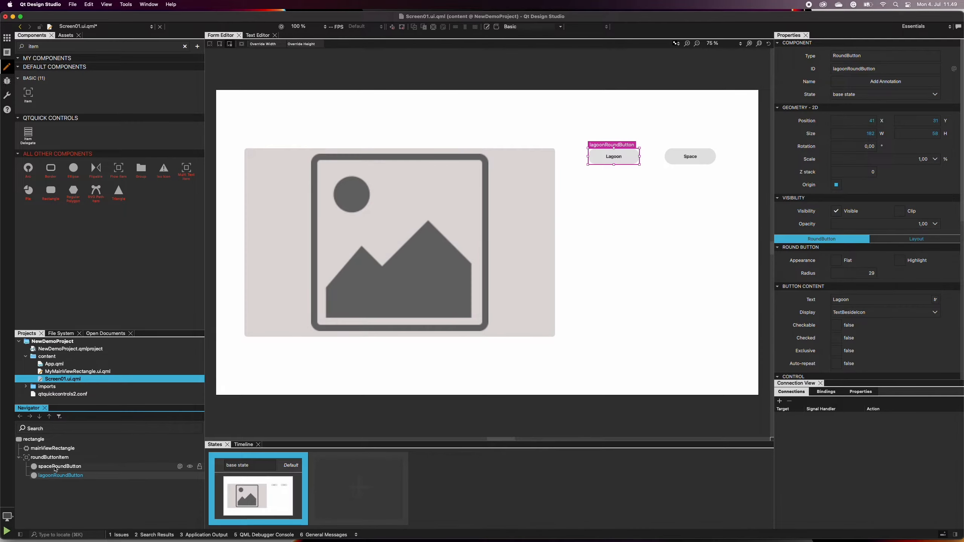
# Anchor the Lagoon button to its parent's vertical center and left edge, with a left margin of 40
pyautogui.click(927, 241)
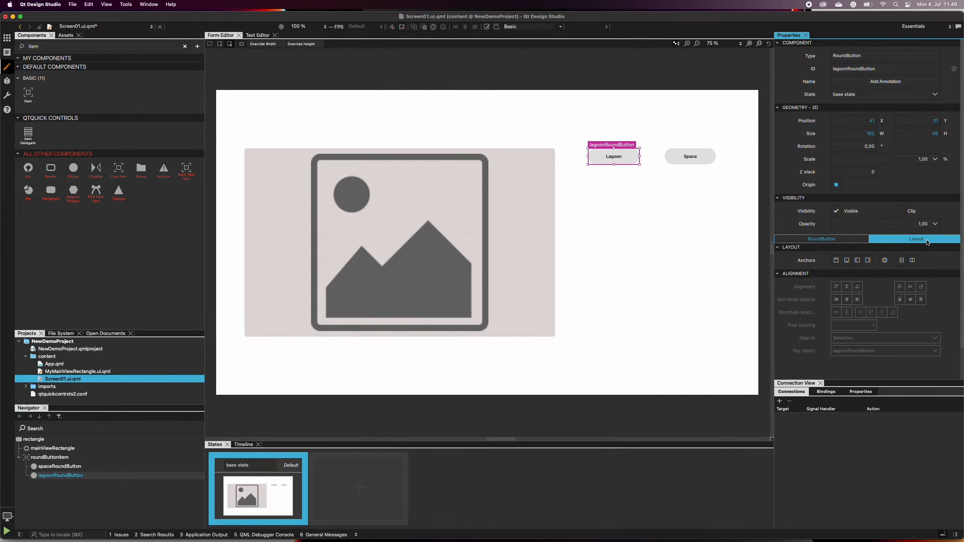
pyautogui.click(902, 262)
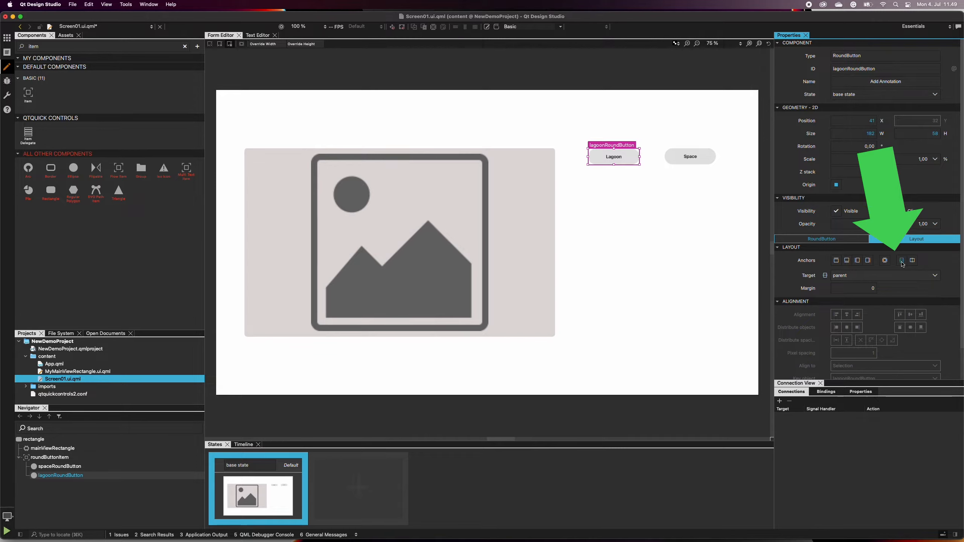
pyautogui.click(858, 262)
pyautogui.click(866, 291)
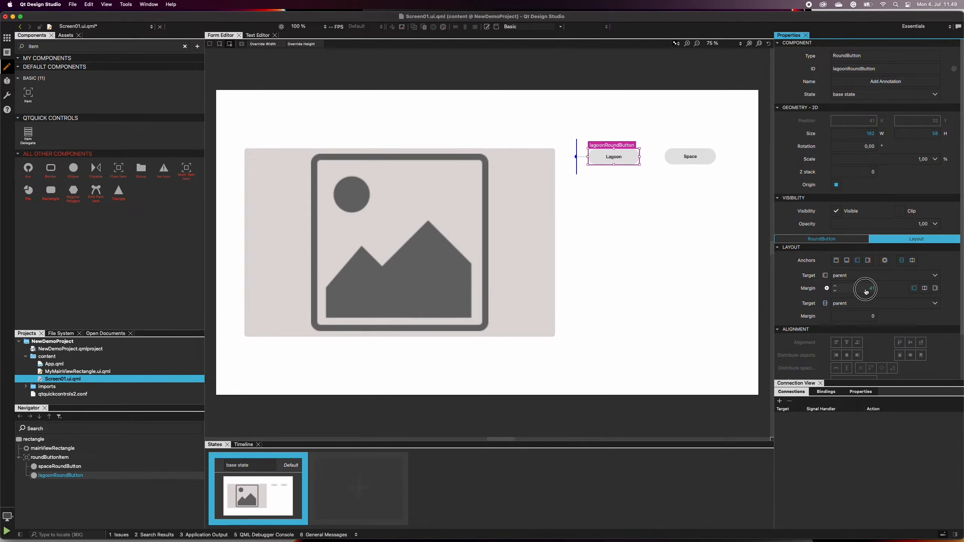
pyautogui.write('40')
pyautogui.press('Return')
# Anchor the Space button to its parent's vertical center and right edge, with a right margin of 40
pyautogui.click(702, 157)
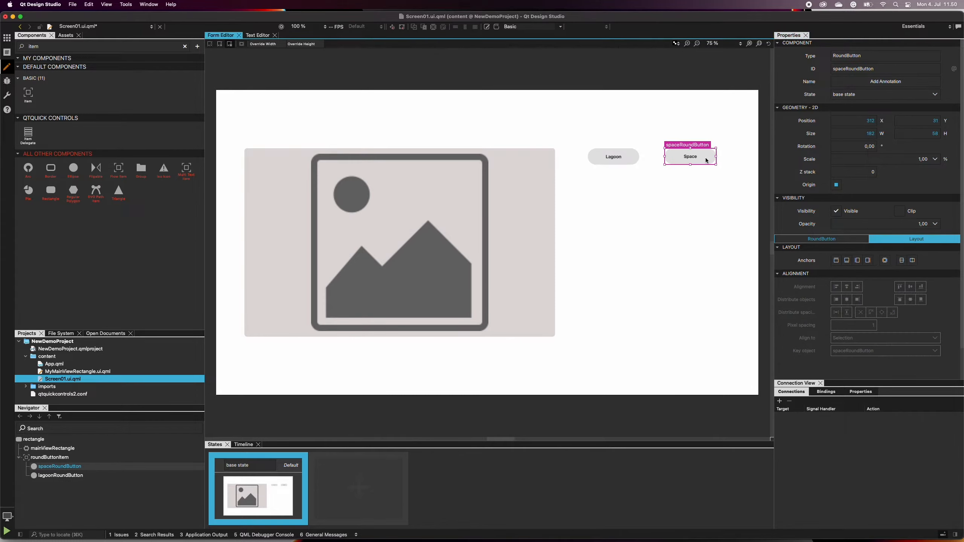
pyautogui.click(903, 262)
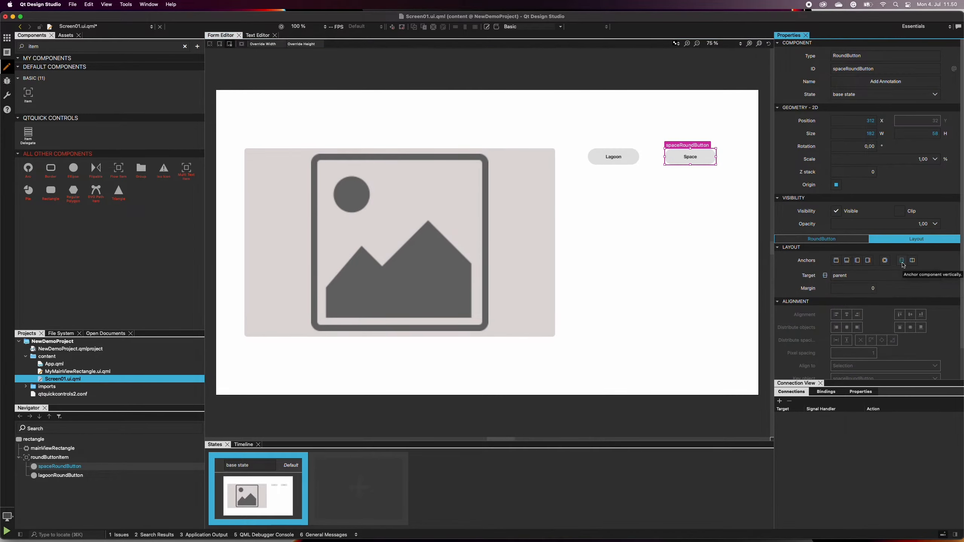
pyautogui.click(868, 260)
pyautogui.click(864, 288)
pyautogui.press('BackSpace')
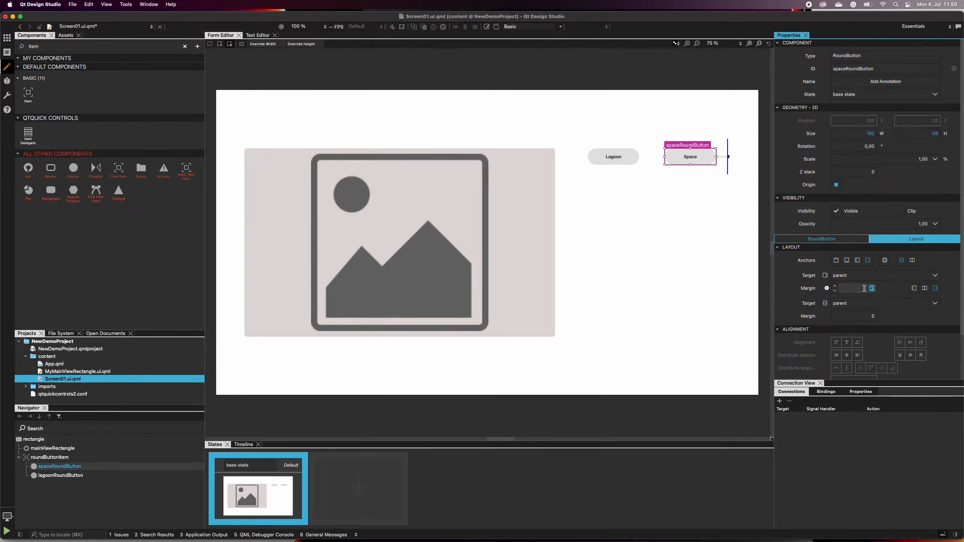
pyautogui.write('0')
pyautogui.press('Return')
# Shrink roundButtonItem from its lower-right corner to about 516 by 108
pyautogui.click(83, 457)
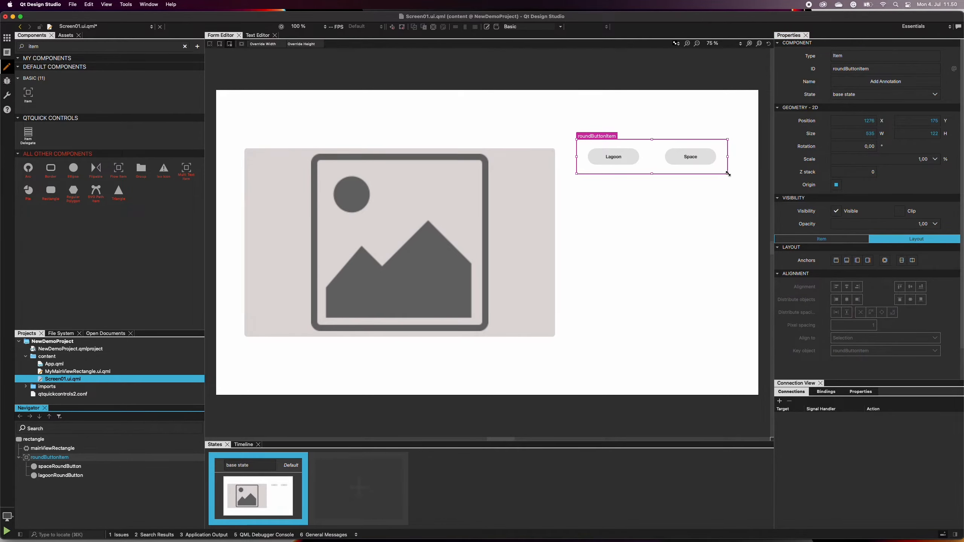
pyautogui.moveTo(728, 173)
pyautogui.mouseDown()
pyautogui.moveTo(695, 162)
pyautogui.moveTo(721, 155)
pyautogui.moveTo(722, 171)
pyautogui.mouseUp()
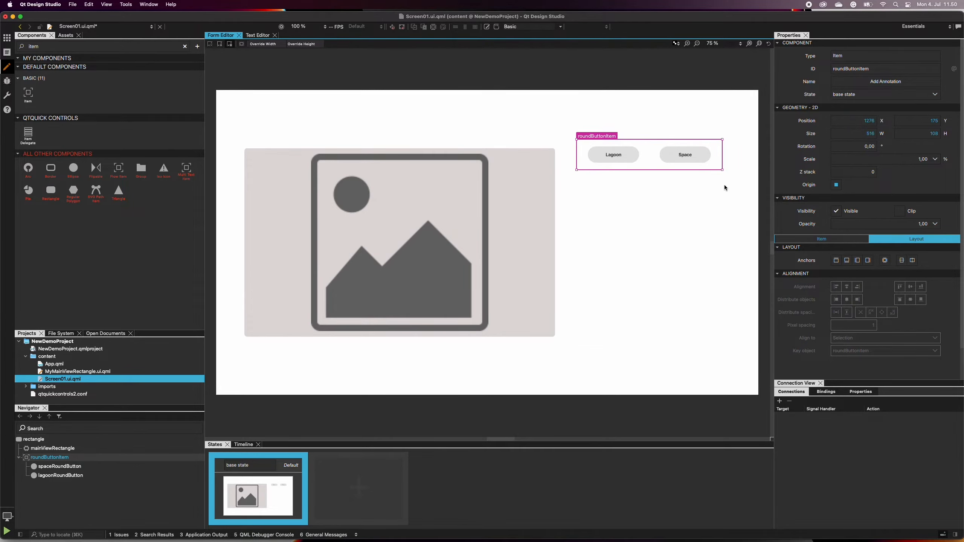
pyautogui.click(722, 195)
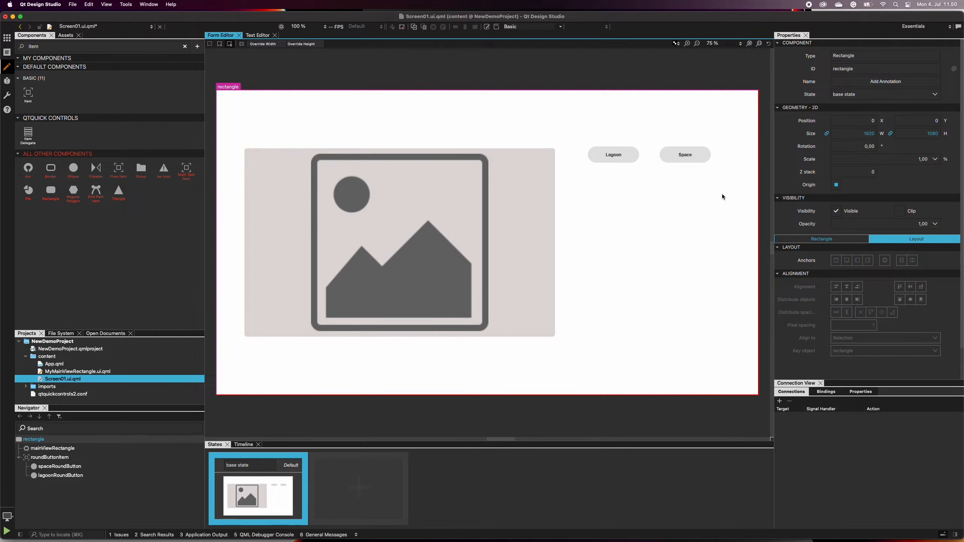
# Make the Lagoon round button checkable and exclusive
pyautogui.click(626, 155)
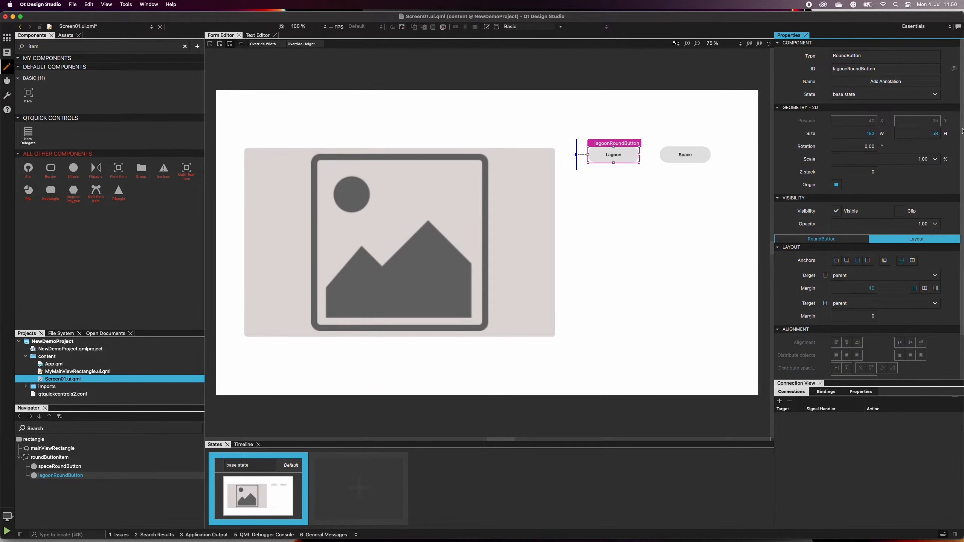
pyautogui.click(838, 240)
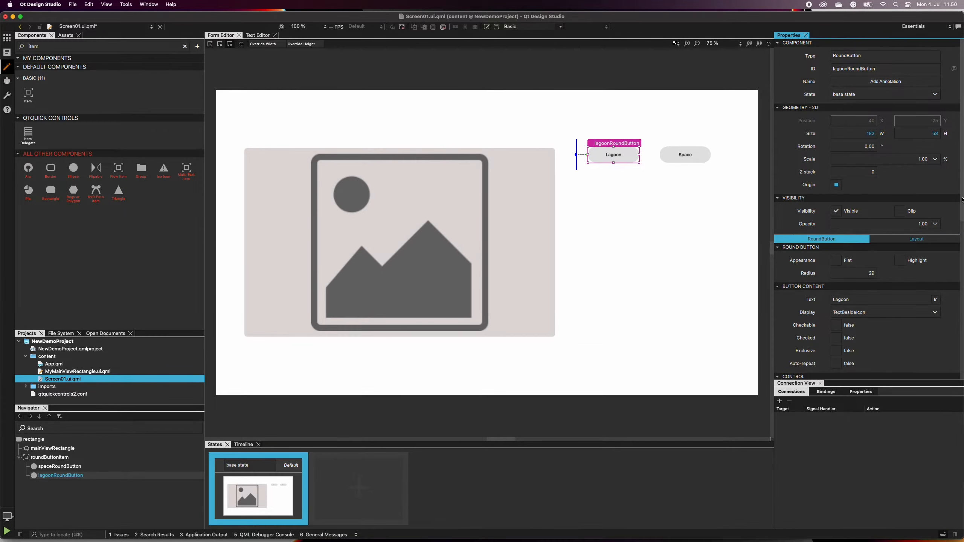
pyautogui.scroll(-3, 962, 199)
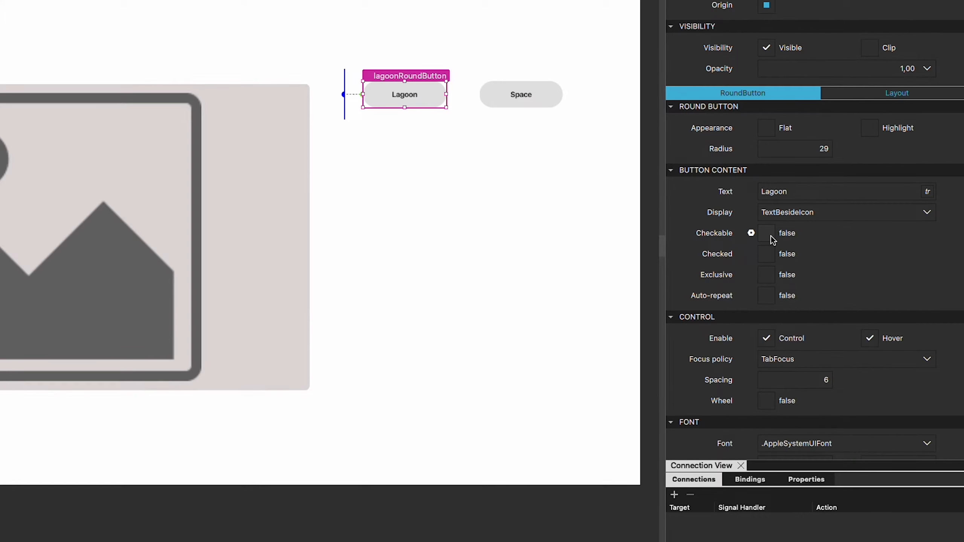
pyautogui.click(768, 275)
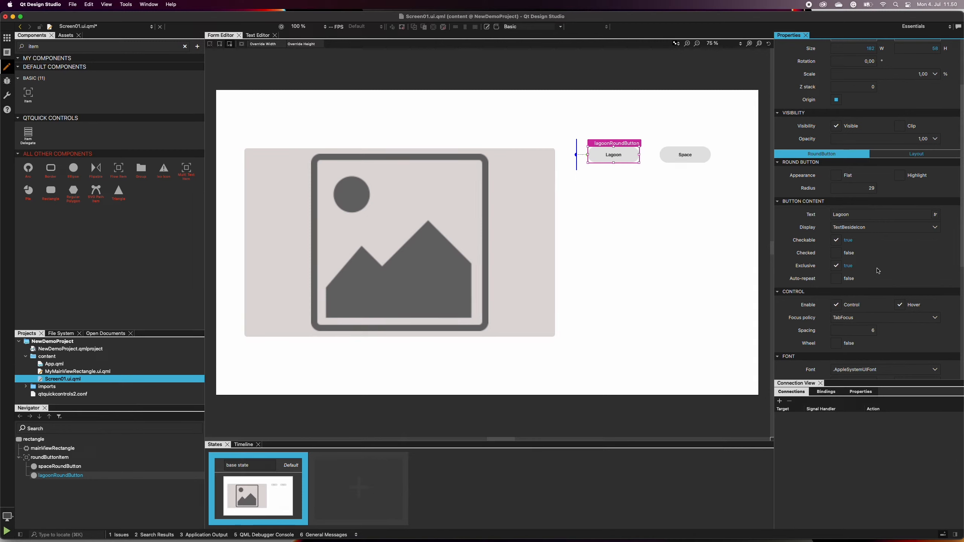
# Make the Space round button checkable and exclusive
pyautogui.click(679, 152)
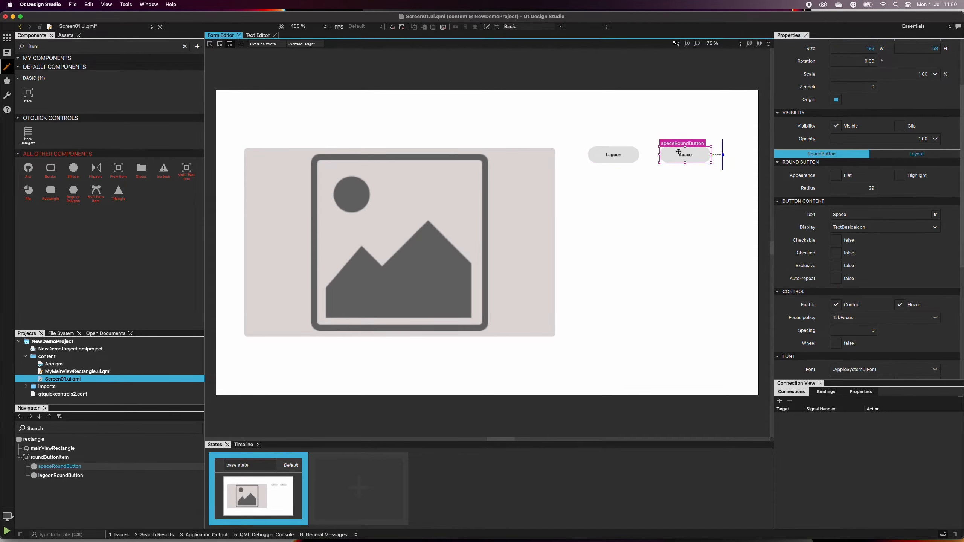
pyautogui.click(837, 240)
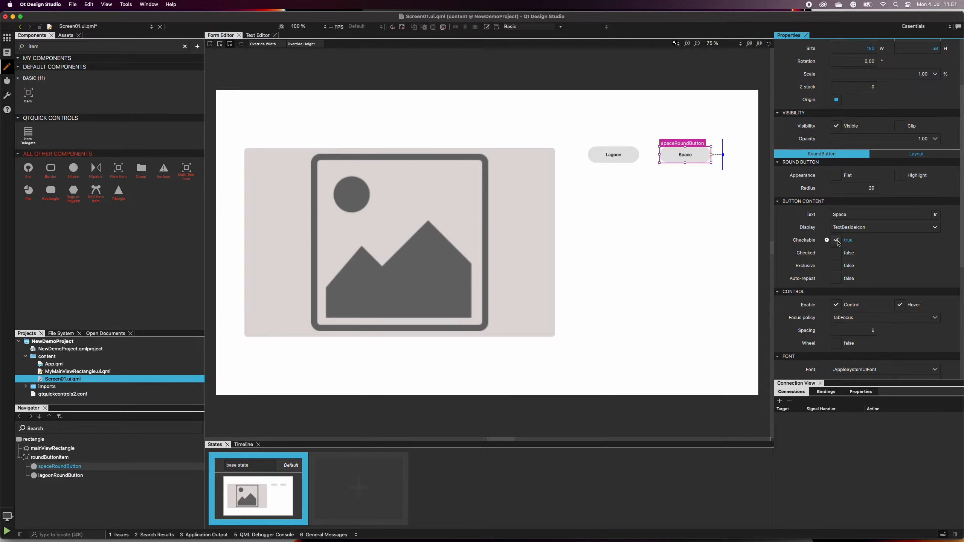
pyautogui.click(839, 266)
# Preview Screen01, test toggling between the Lagoon and Space buttons, and close the preview
pyautogui.click(281, 28)
pyautogui.click(544, 291)
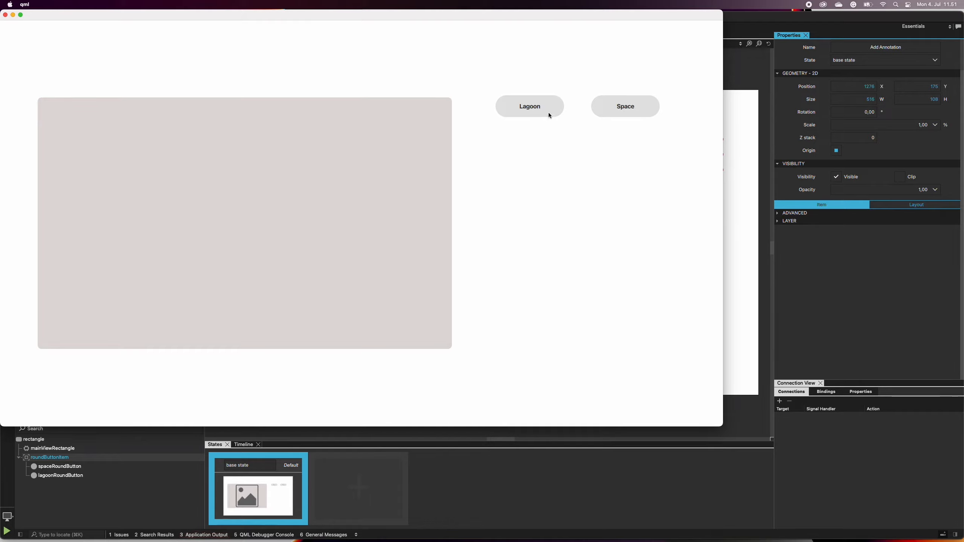
pyautogui.click(547, 110)
pyautogui.click(645, 108)
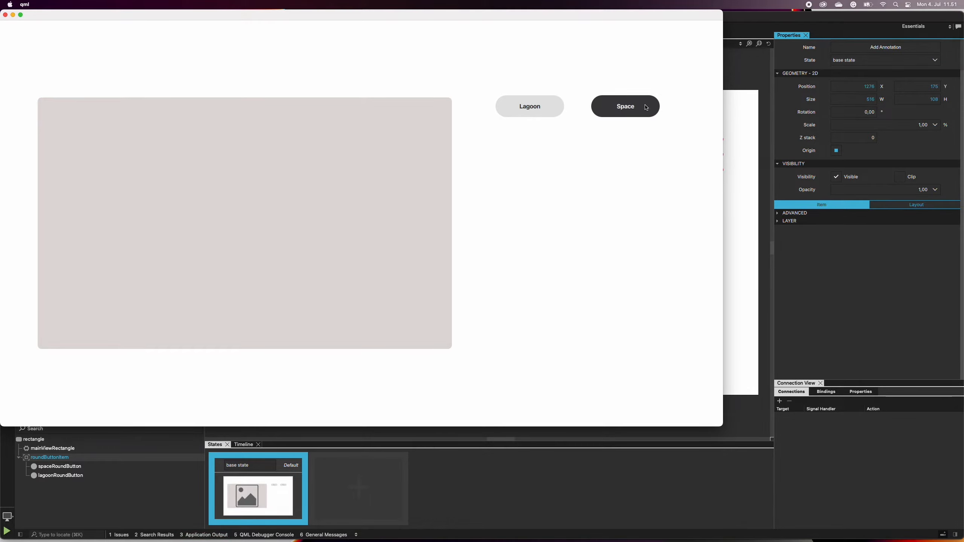
pyautogui.click(547, 110)
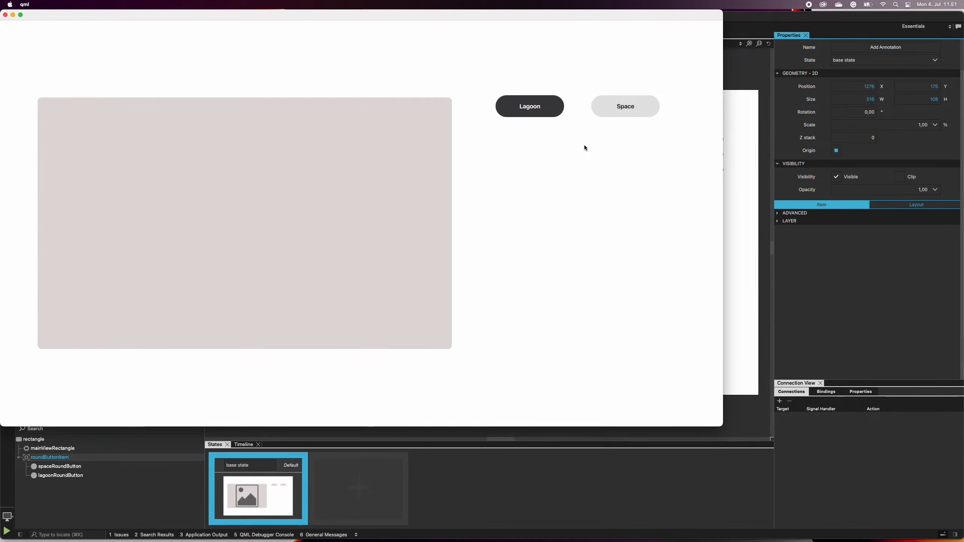
pyautogui.click(5, 15)
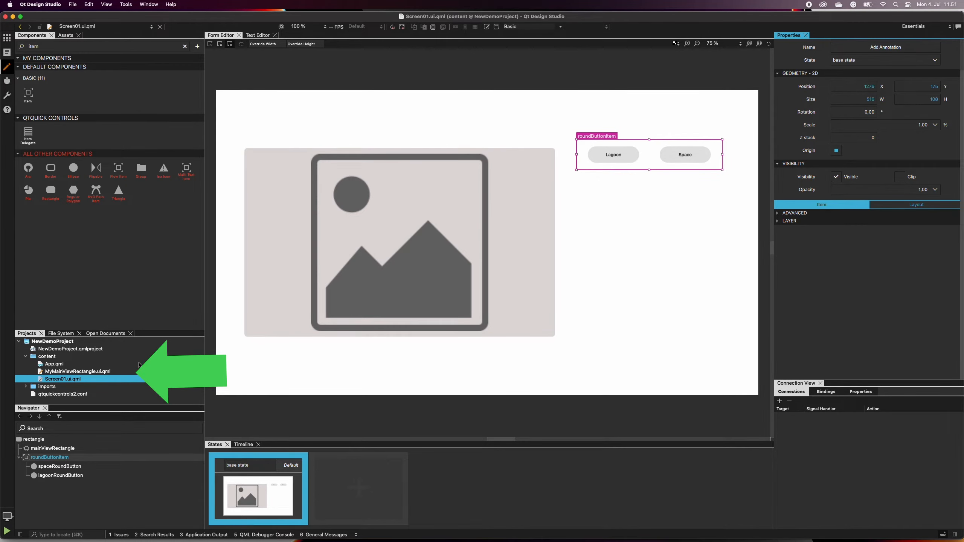
# Open MyMainViewRectangle.ui.qml for editing
pyautogui.doubleClick(113, 372)
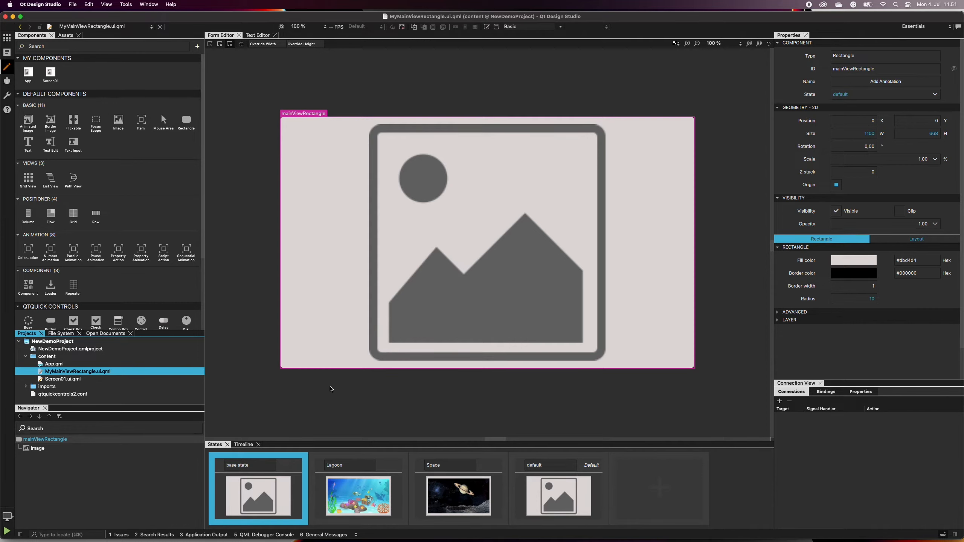
# Set the Lagoon state's when condition to lagoonRoundButton.checked
pyautogui.click(385, 493)
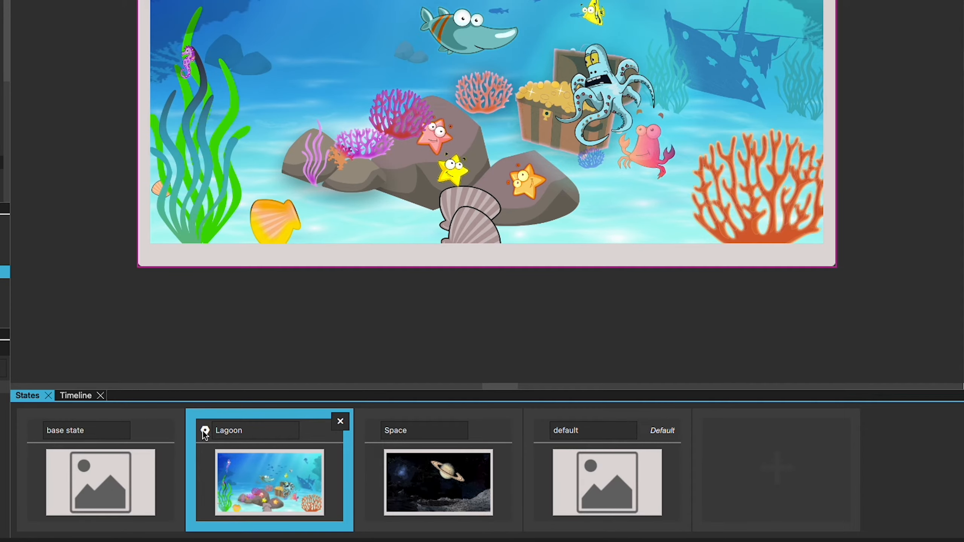
pyautogui.click(205, 430)
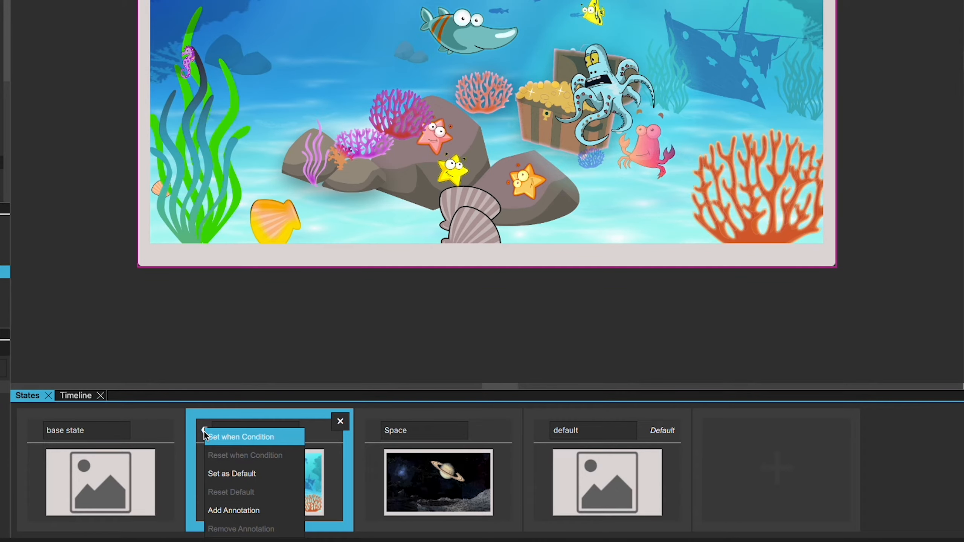
pyautogui.click(266, 437)
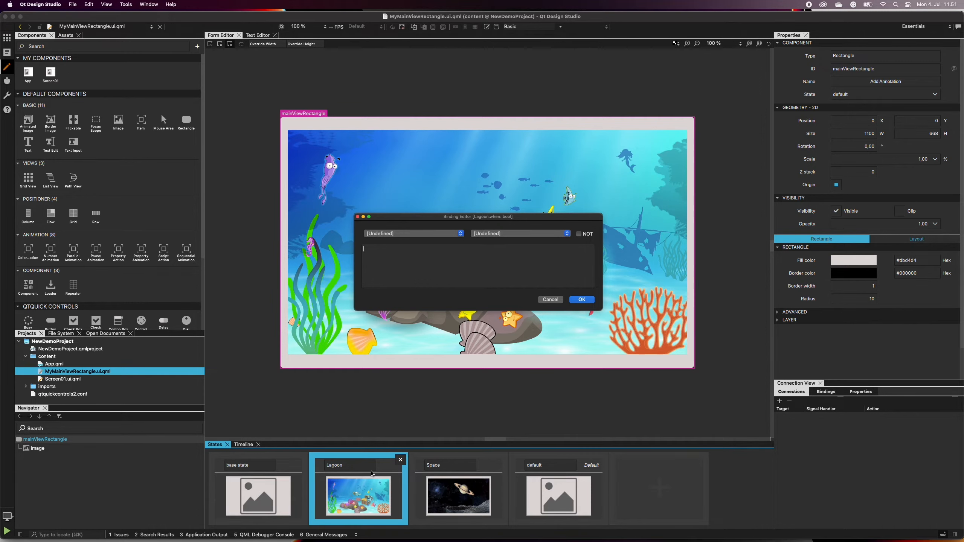
pyautogui.write('lagoonRoundButton.checked')
pyautogui.click(579, 301)
# Set the Space state's when condition to spaceRoundButton.checked
pyautogui.rightClick(418, 464)
pyautogui.click(468, 471)
pyautogui.write('spo')
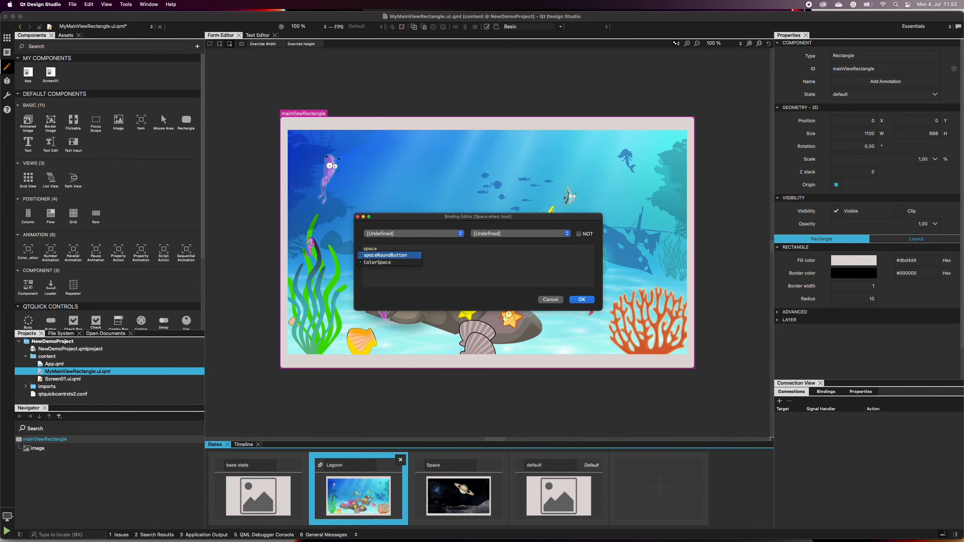
pyautogui.press('Down')
pyautogui.press('Up')
pyautogui.press('Return')
pyautogui.write('.checked')
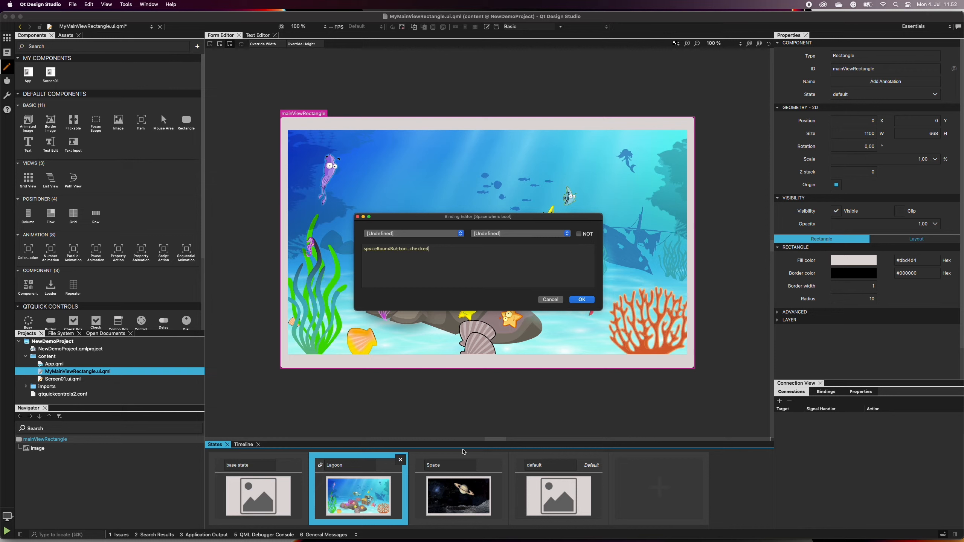
pyautogui.click(582, 300)
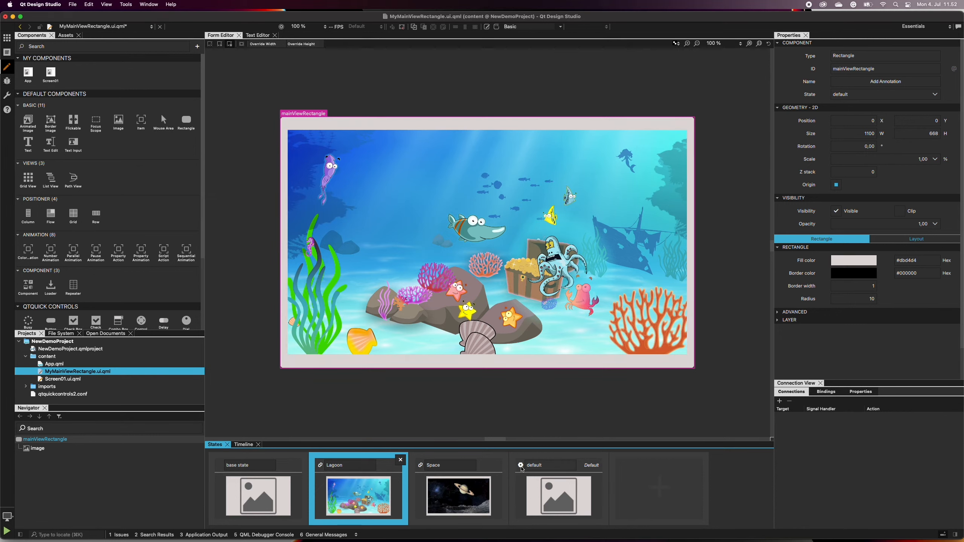
# Start a when condition for the default state with the expression lagoonRoundButton.checked
pyautogui.click(521, 465)
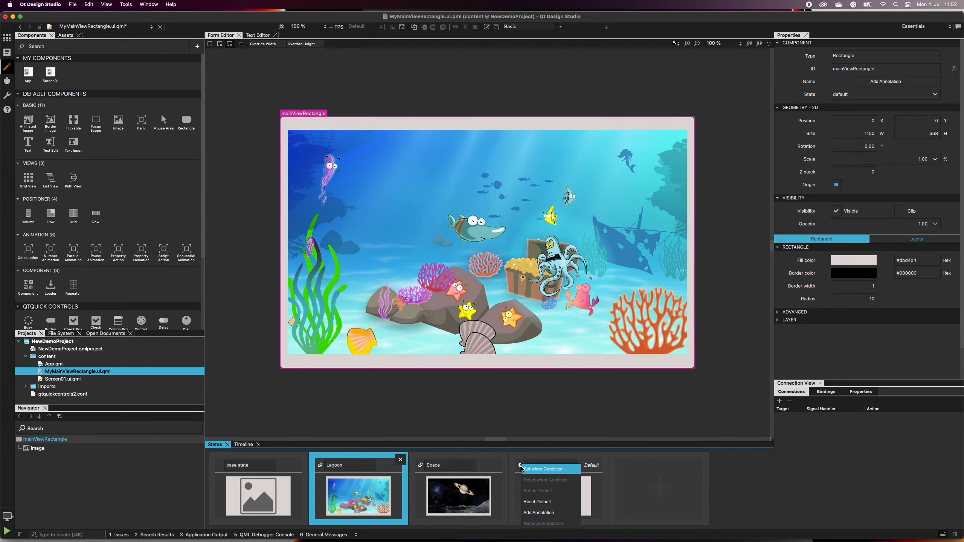
pyautogui.click(571, 470)
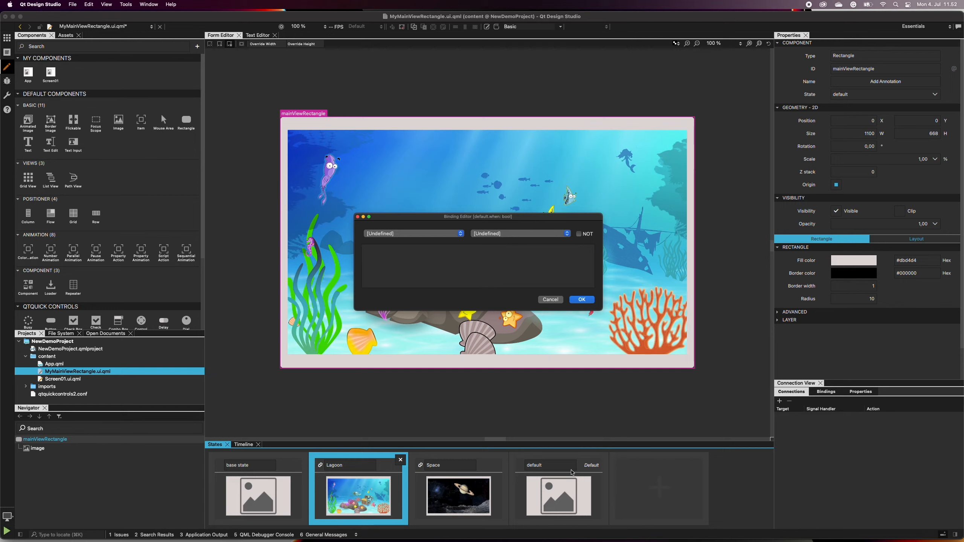
pyautogui.write('lagoon')
pyautogui.press('Return')
pyautogui.write('.check')
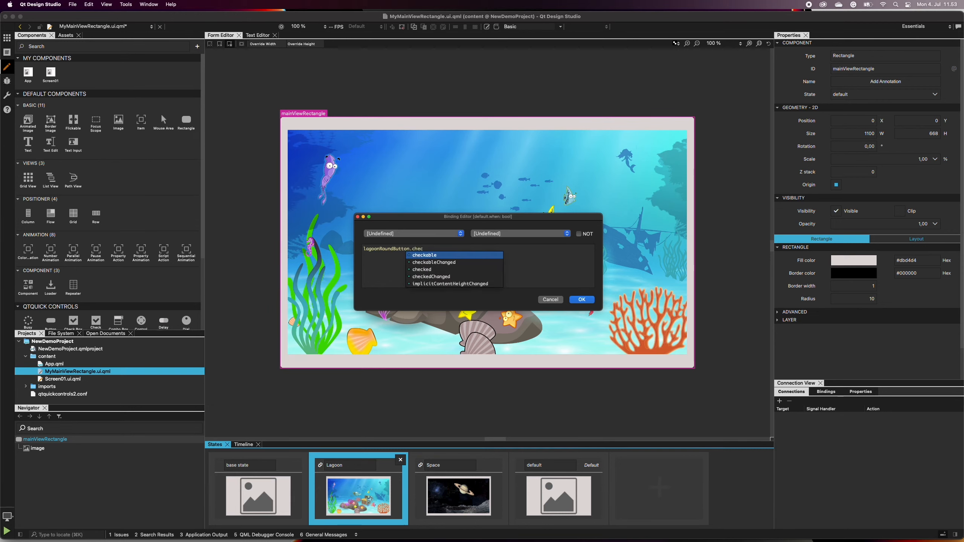
pyautogui.press('Down')
pyautogui.press('Down')
pyautogui.press('Return')
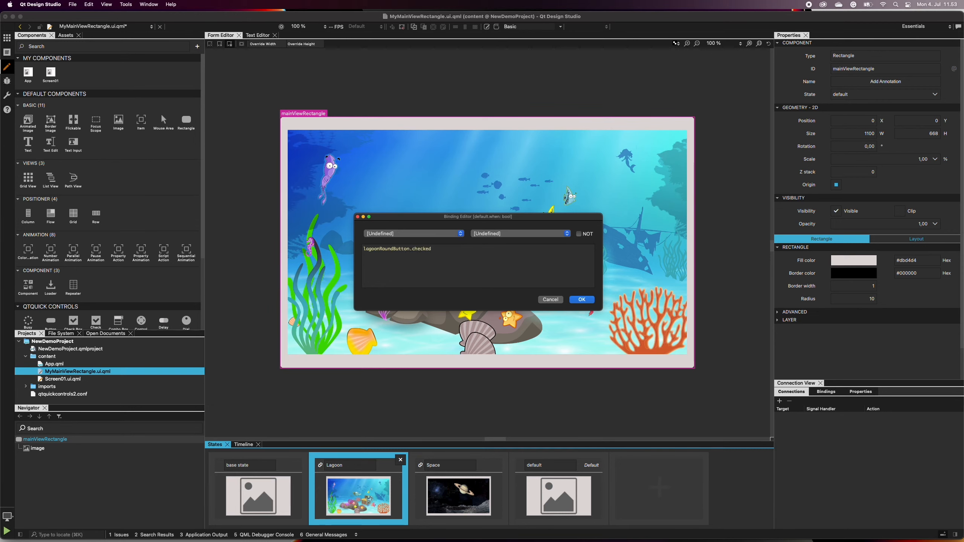
# Extend the default state's condition with && spaceRoundButton.checked, apply NOT so it starts with !lagoonRoundButton.checked, and accept it
pyautogui.write('&& space')
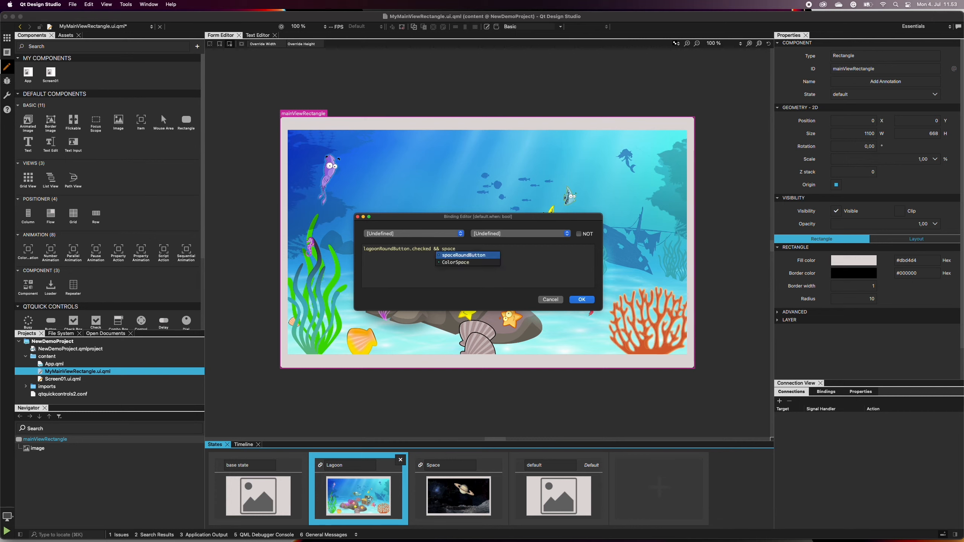
pyautogui.press('Return')
pyautogui.write('.check')
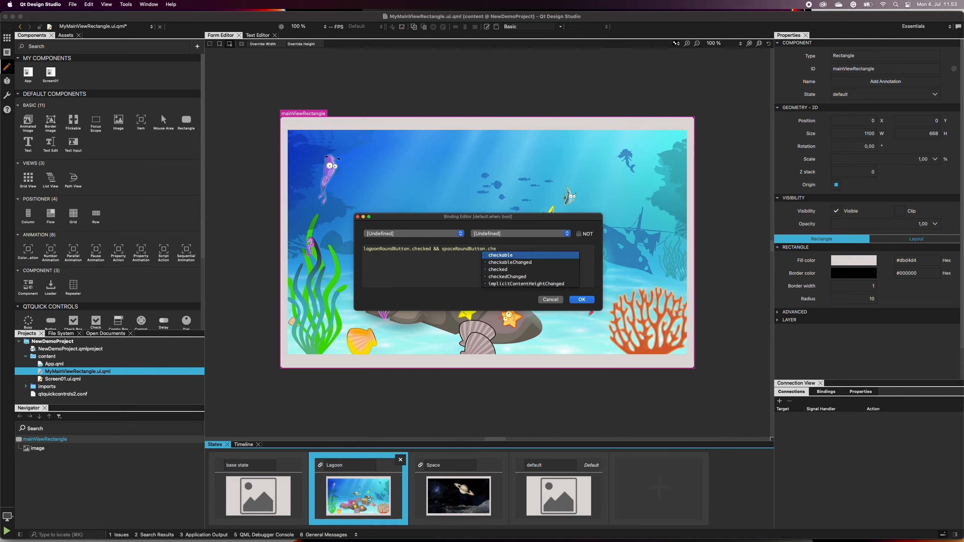
pyautogui.press('Down')
pyautogui.press('Down')
pyautogui.press('Return')
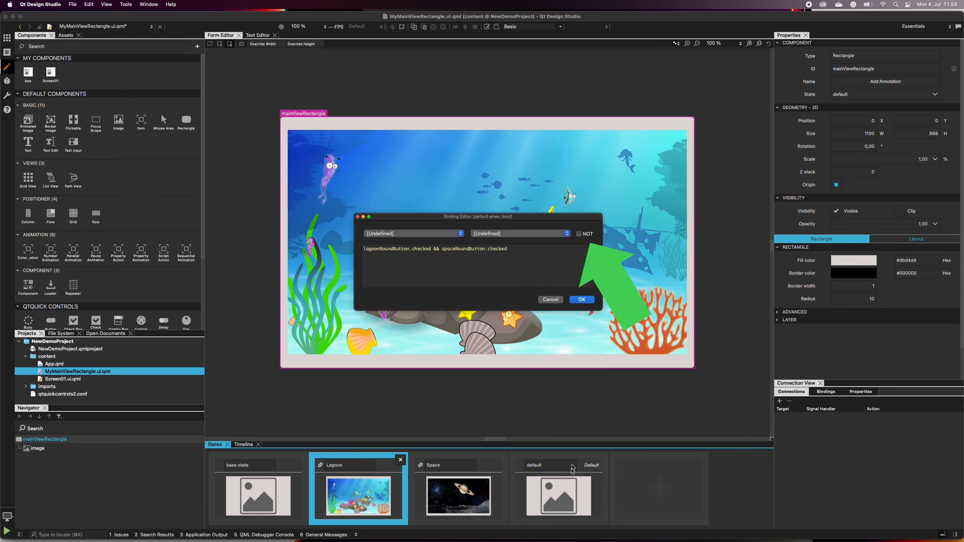
pyautogui.click(579, 234)
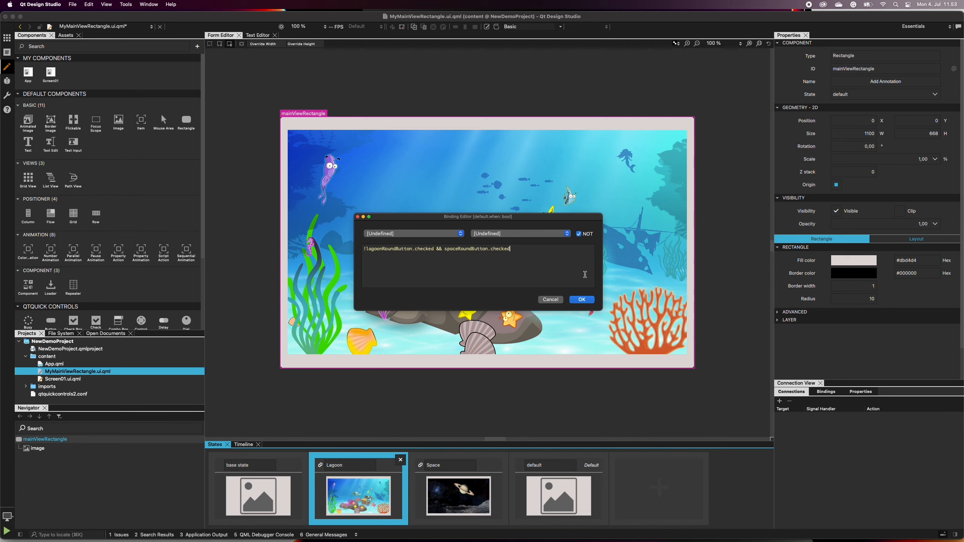
pyautogui.click(583, 300)
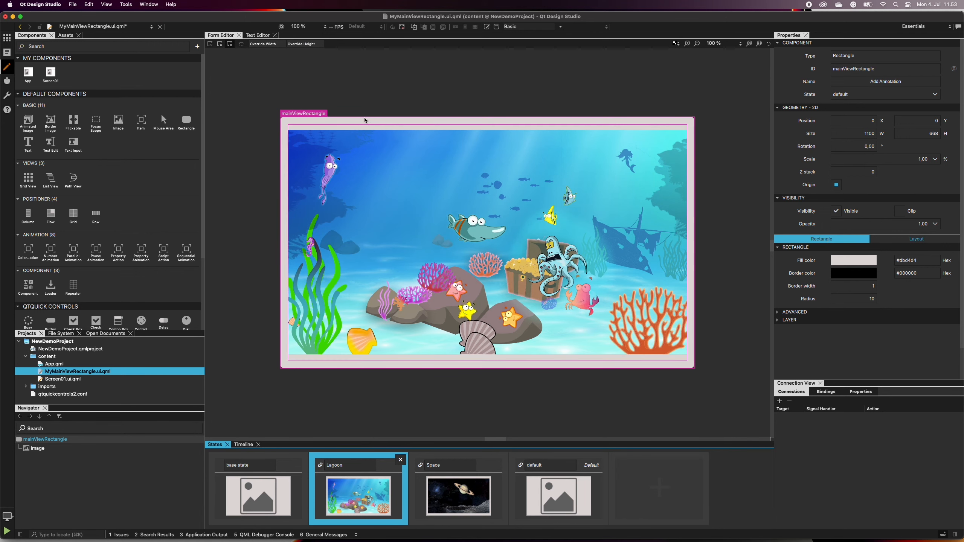
# Open Screen01.ui.qml, run its live preview, and test switching the main view image with the Lagoon and Space buttons
pyautogui.click(97, 381)
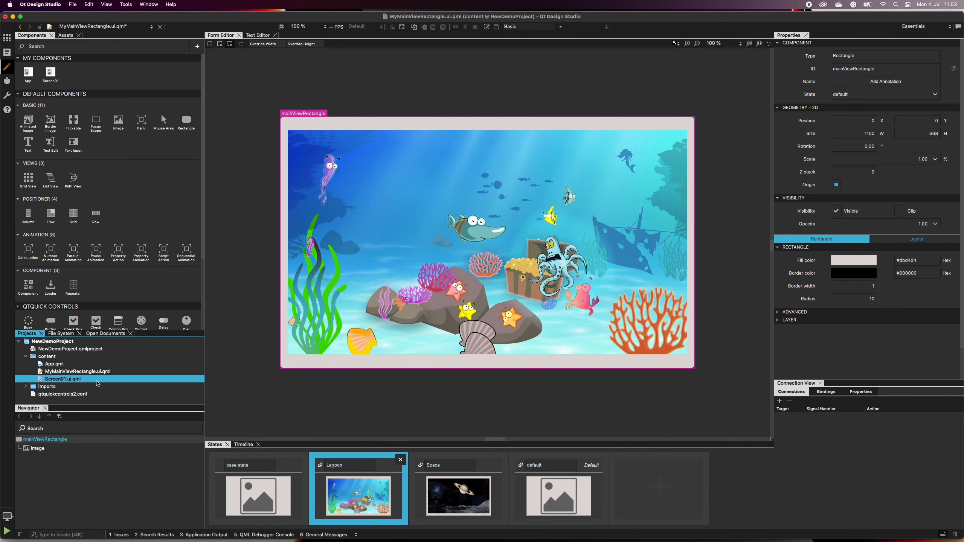
pyautogui.doubleClick(96, 381)
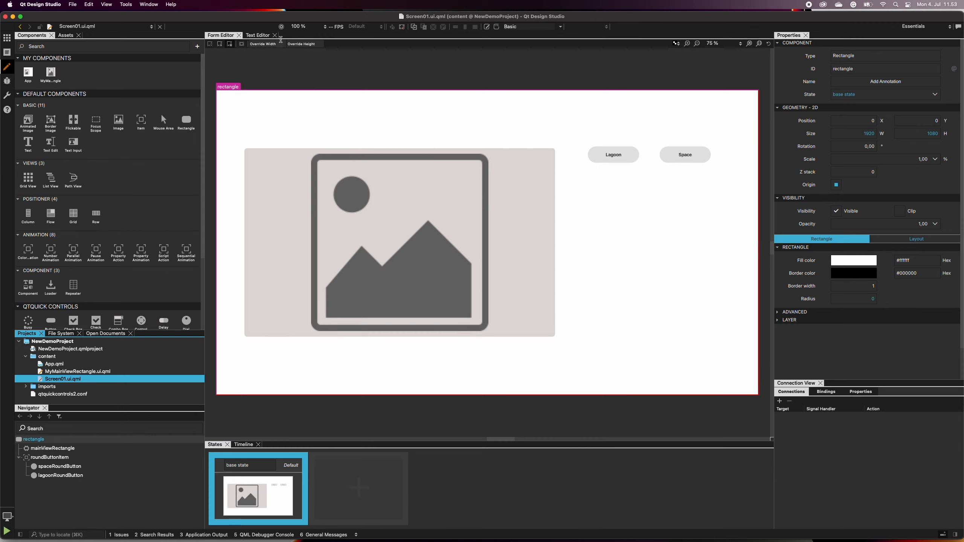
pyautogui.click(281, 27)
pyautogui.click(545, 292)
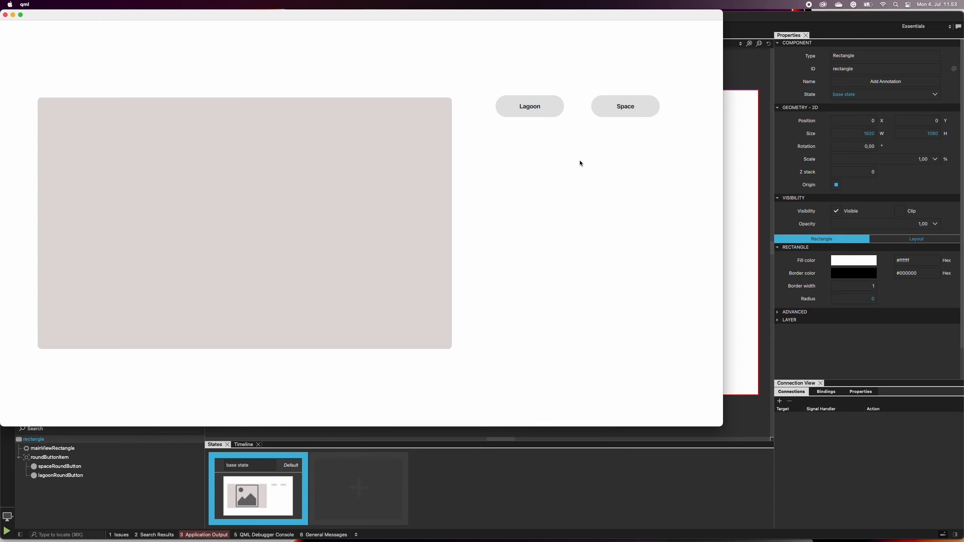
pyautogui.click(556, 114)
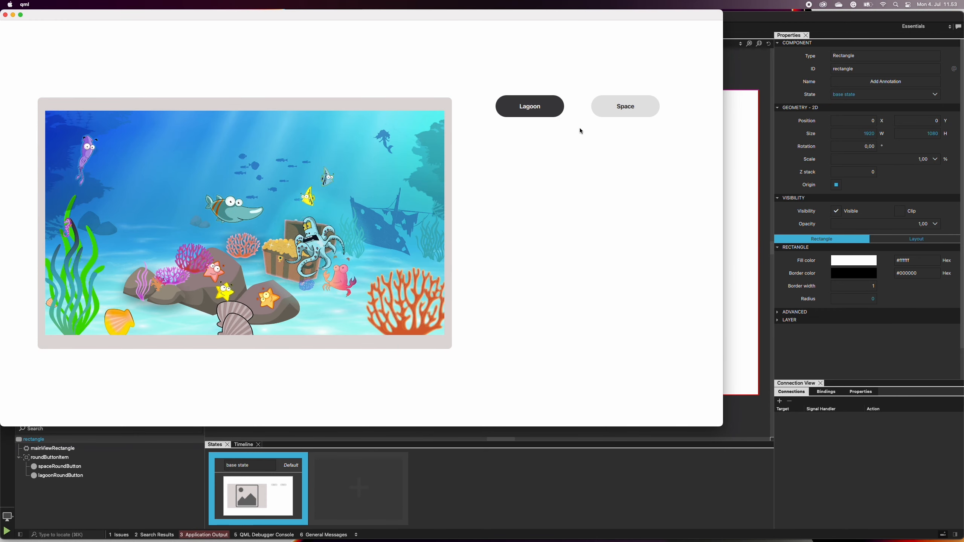
pyautogui.click(645, 111)
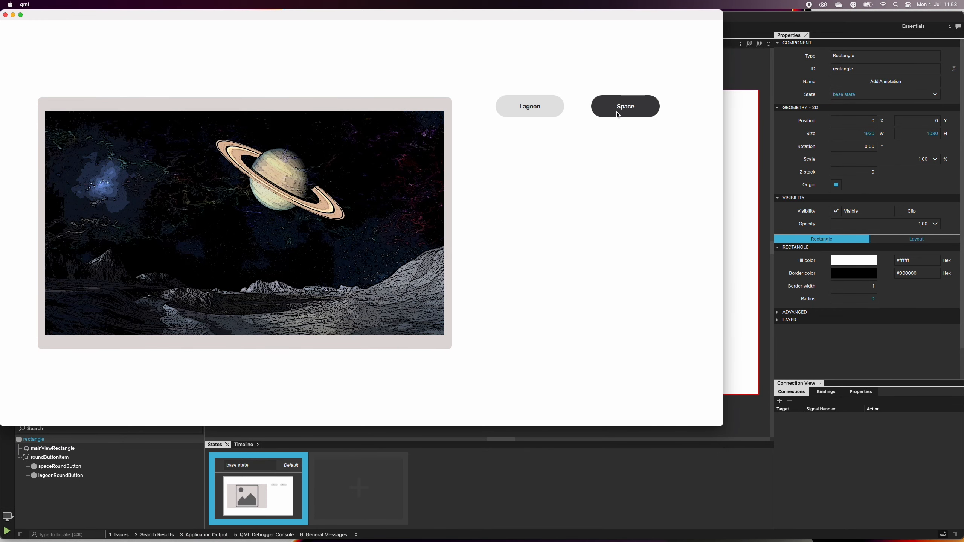